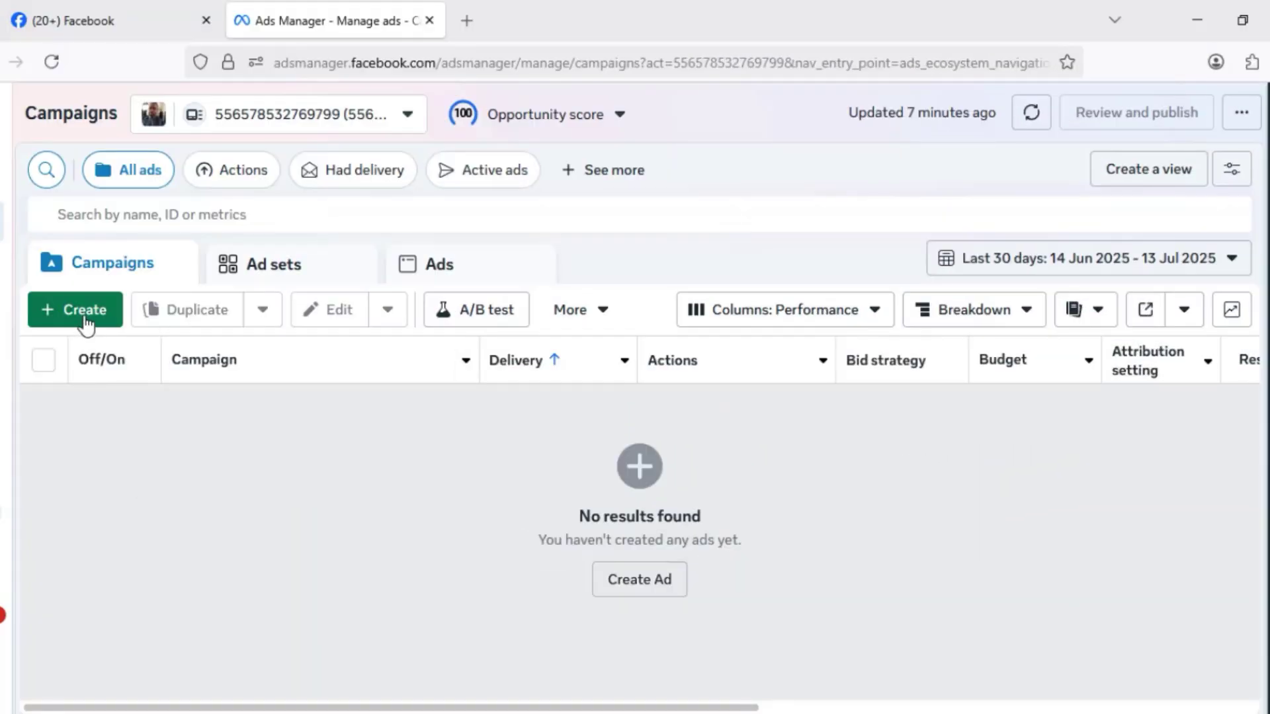
Create a new campaign with the Leads objective
left_click(88, 316)
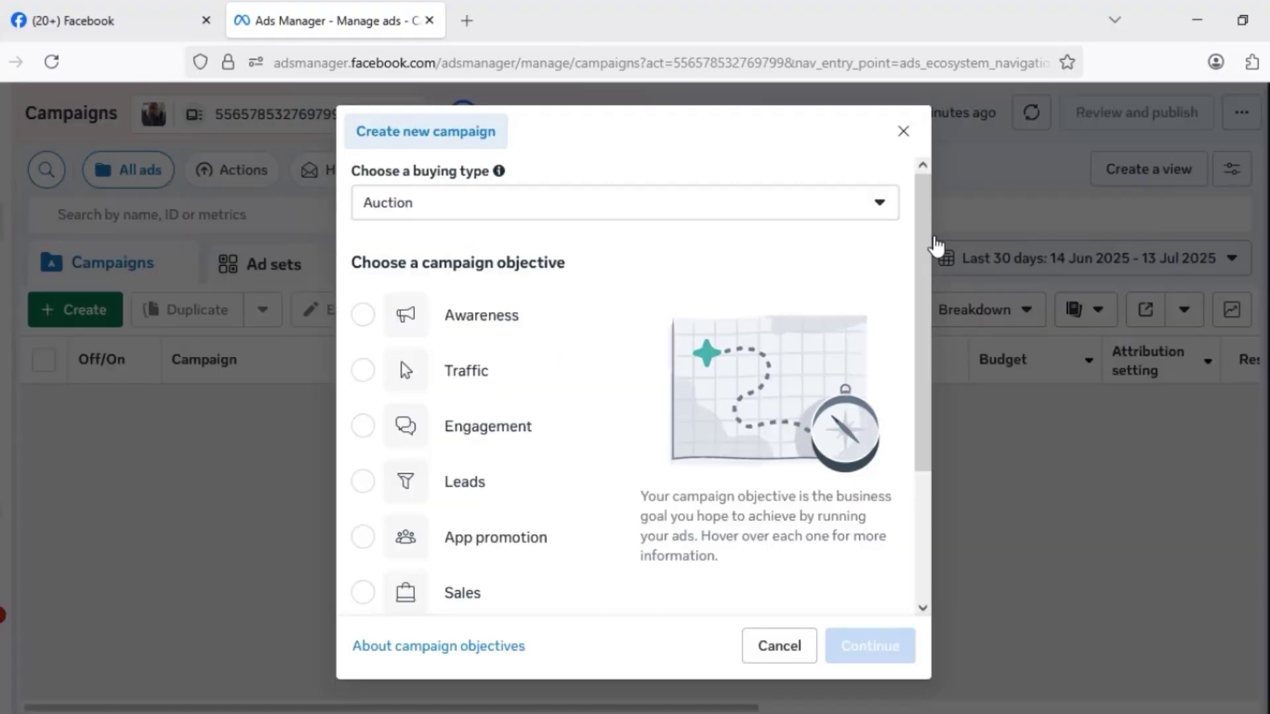
left_click_drag(924, 244, 922, 307)
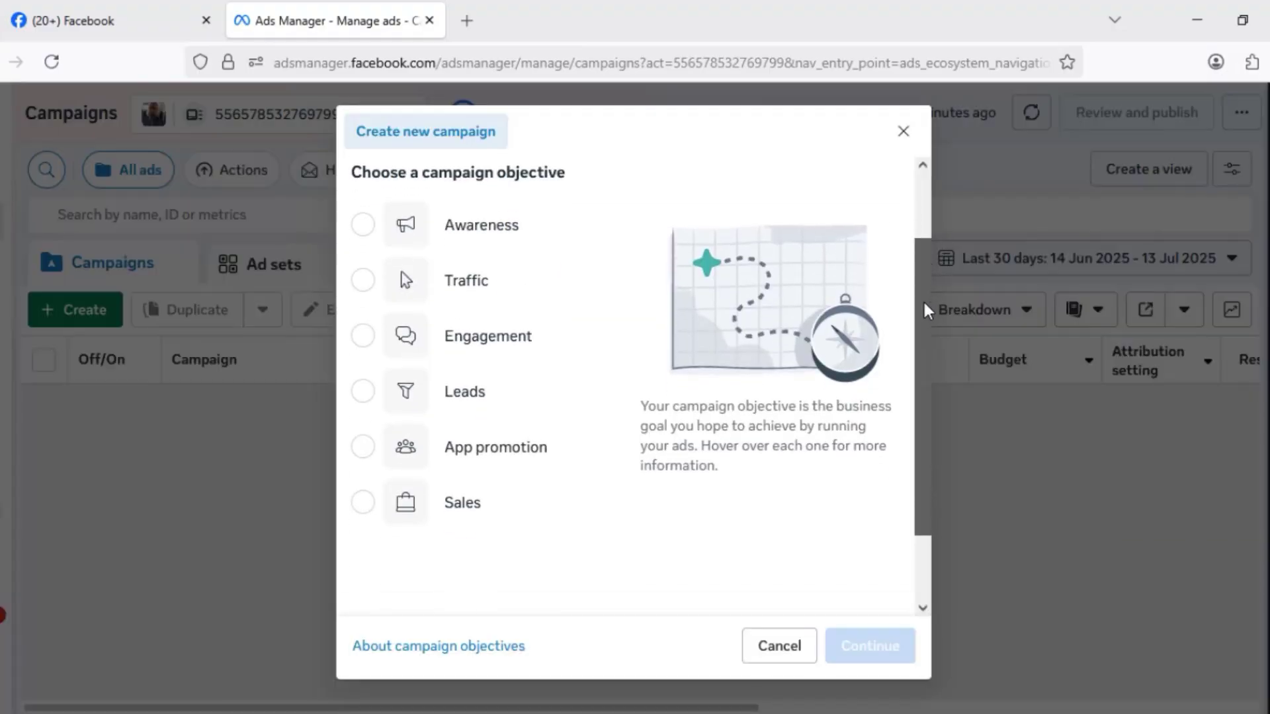
left_click(365, 392)
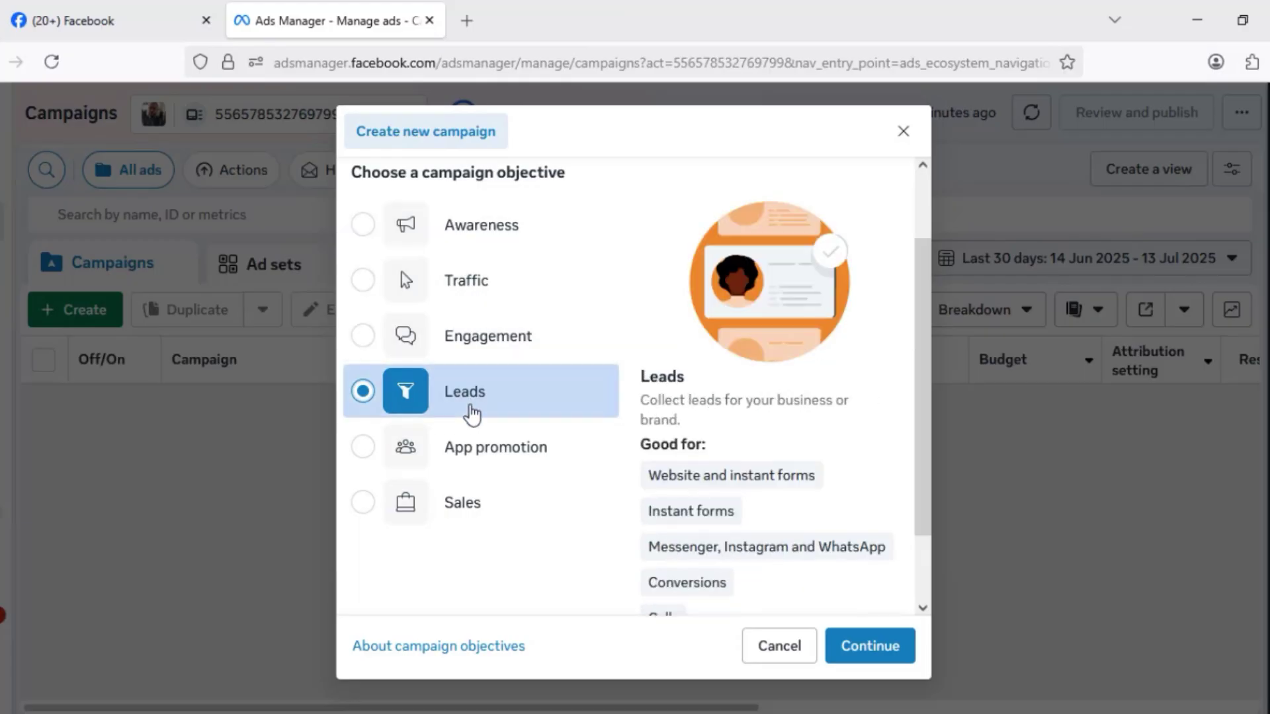
left_click(874, 664)
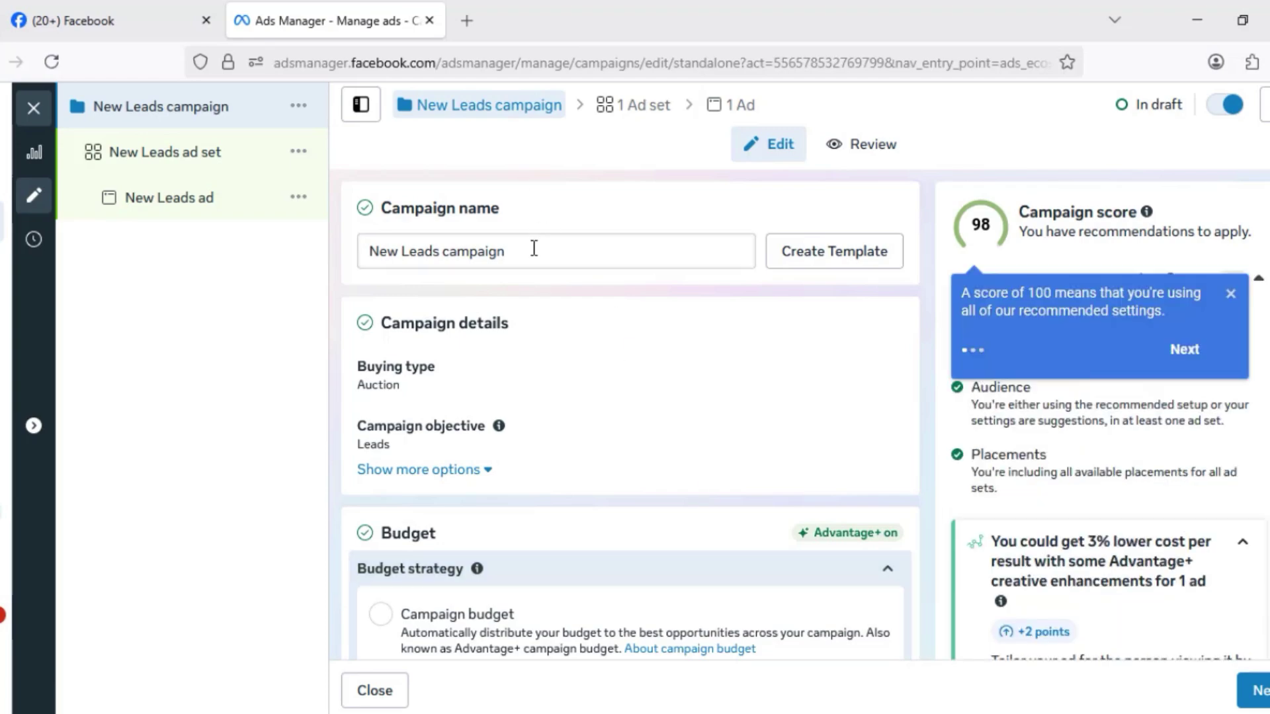
Rename the campaign to 'Leads Gen' and continue to the ad set settings
left_click(534, 249)
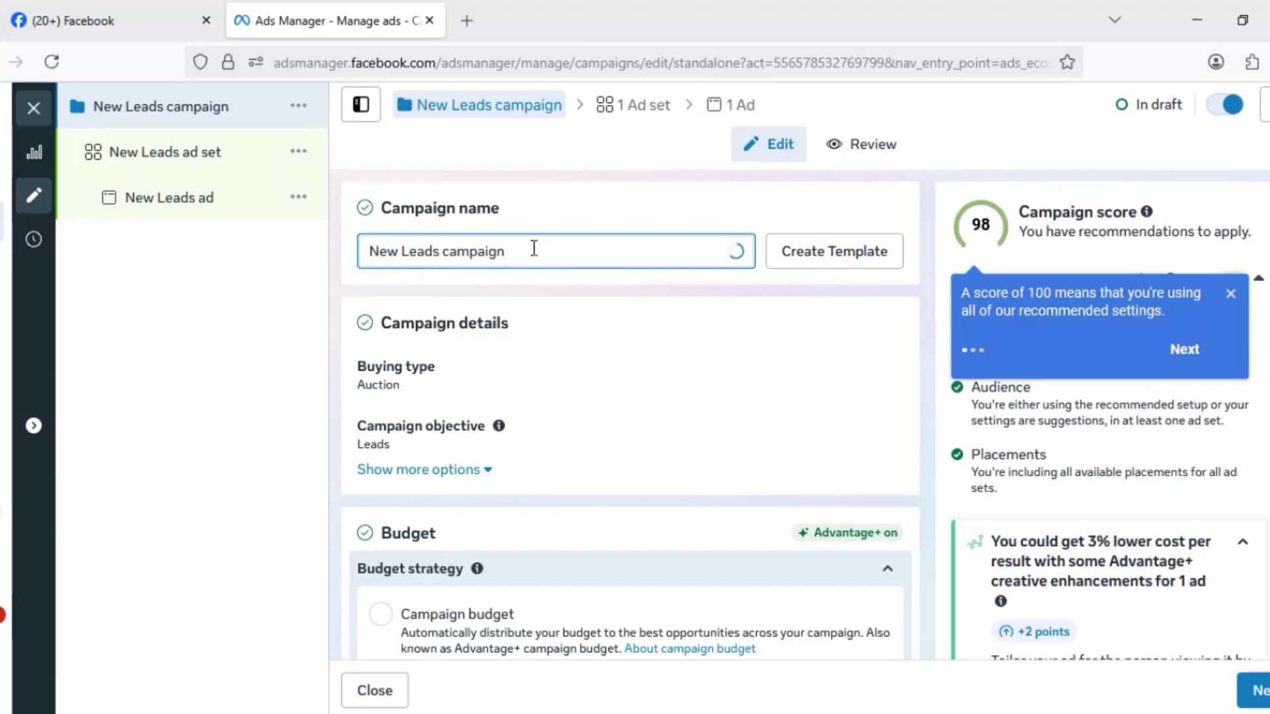
key("BackSpace")
key("BackSpace")
key("BackSpace")
key("BackSpace")
key("BackSpace")
key("BackSpace")
key("BackSpace")
key("BackSpace")
key("BackSpace")
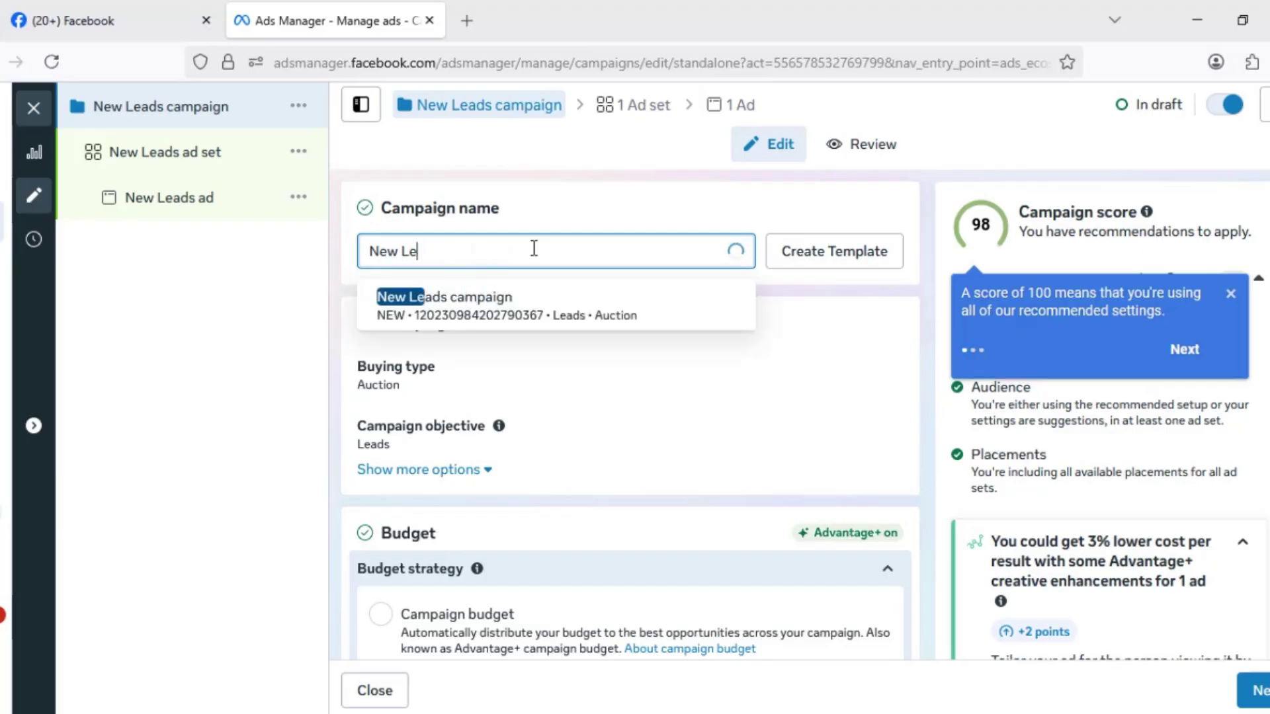
key("BackSpace")
key("BackSpace")
key("BackSpace")
key("BackSpace")
key("BackSpace")
key("BackSpace")
scroll(780, 462, "down", 3)
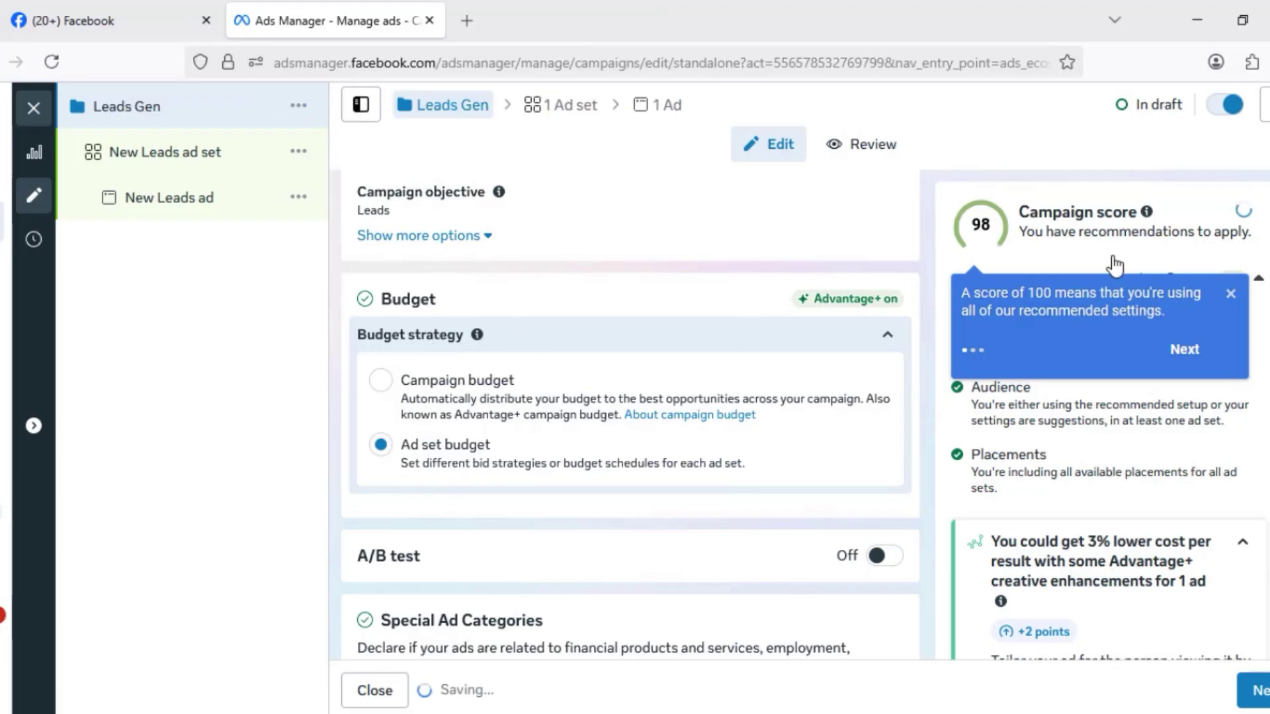
scroll(463, 469, "down", 3)
left_click(1255, 689)
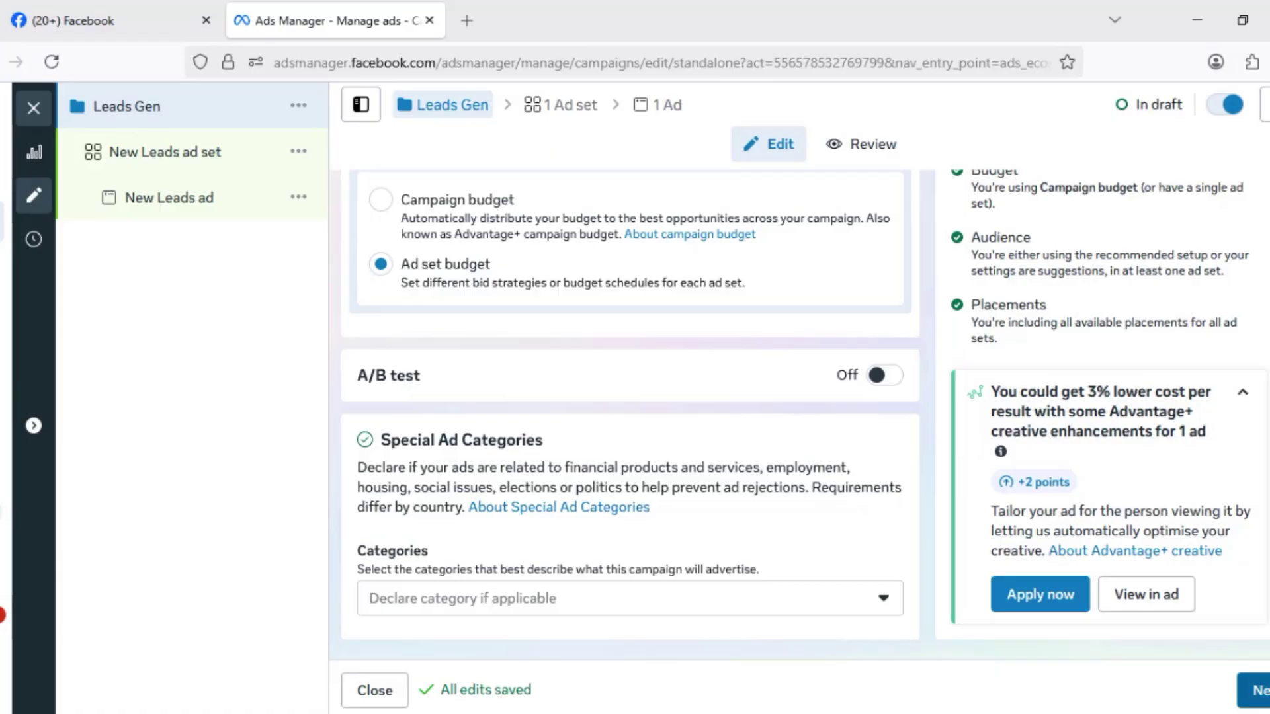
Name the ad set 'leading to me', keep Instant forms, with a ₦20,000 daily budget
left_click(498, 249)
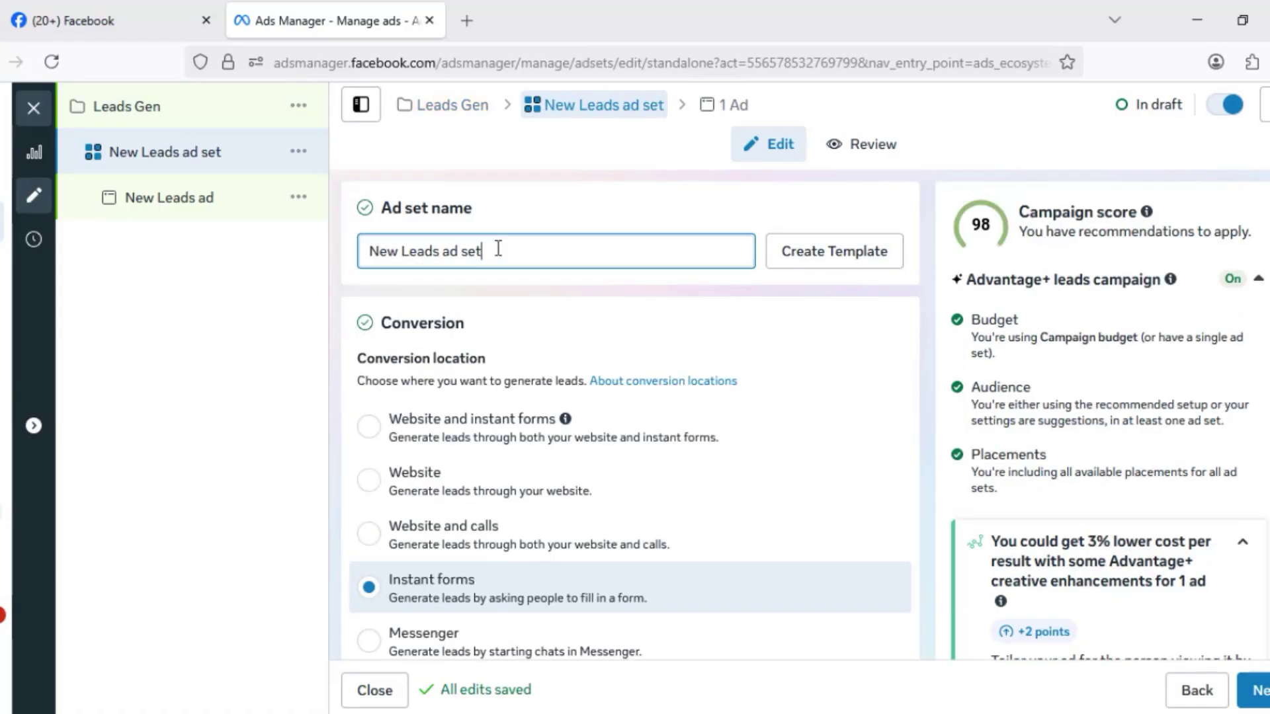
key("BackSpace")
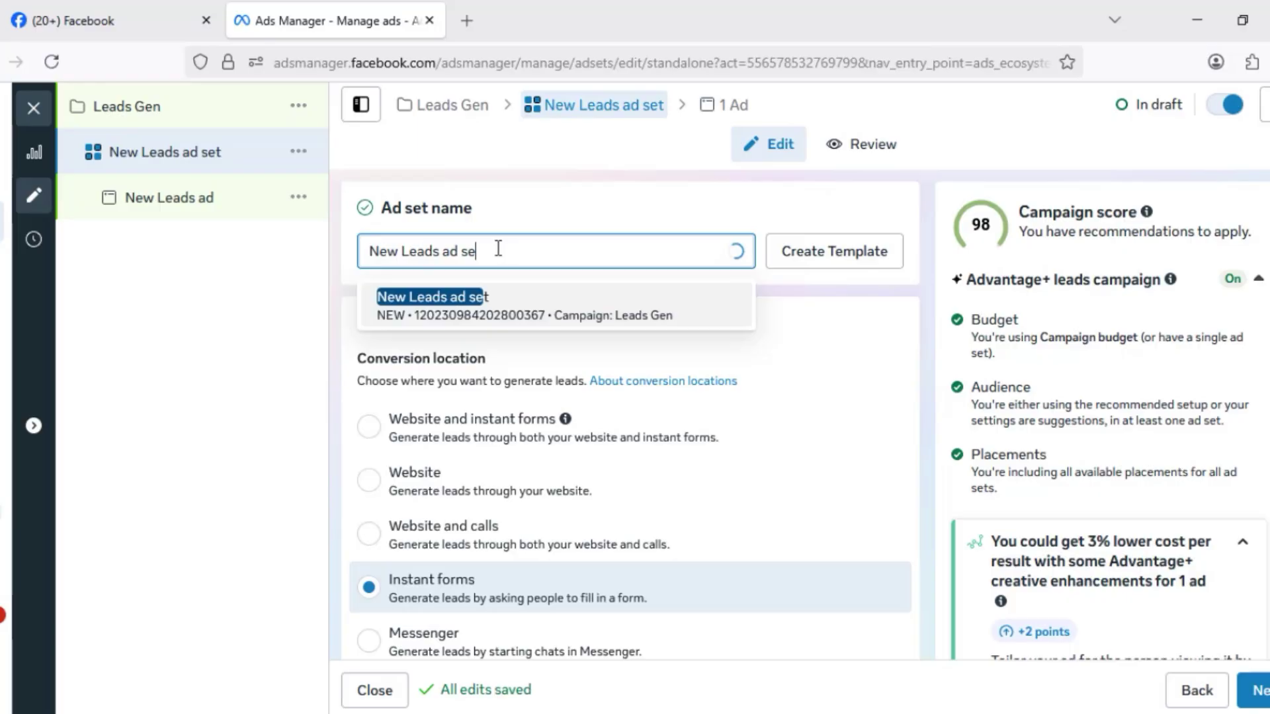
key("BackSpace")
key("BackSpace")
scroll(498, 249, "down", 5)
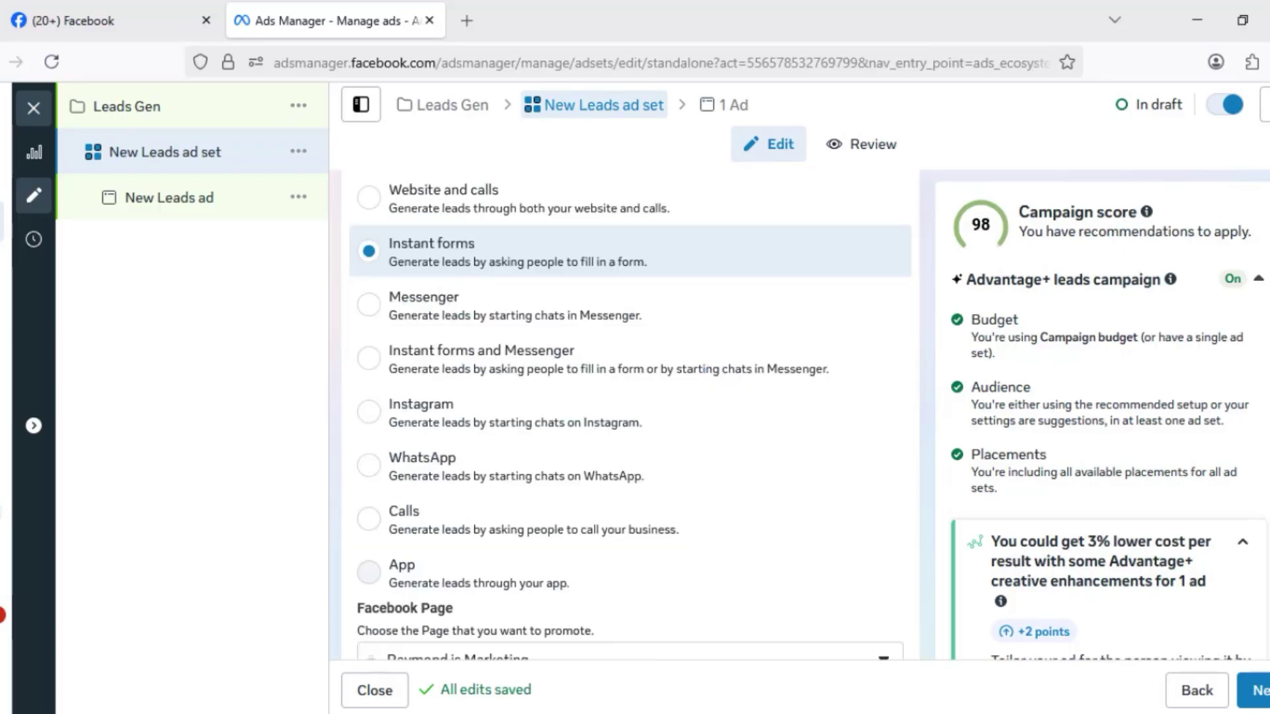
scroll(631, 415, "up", 3)
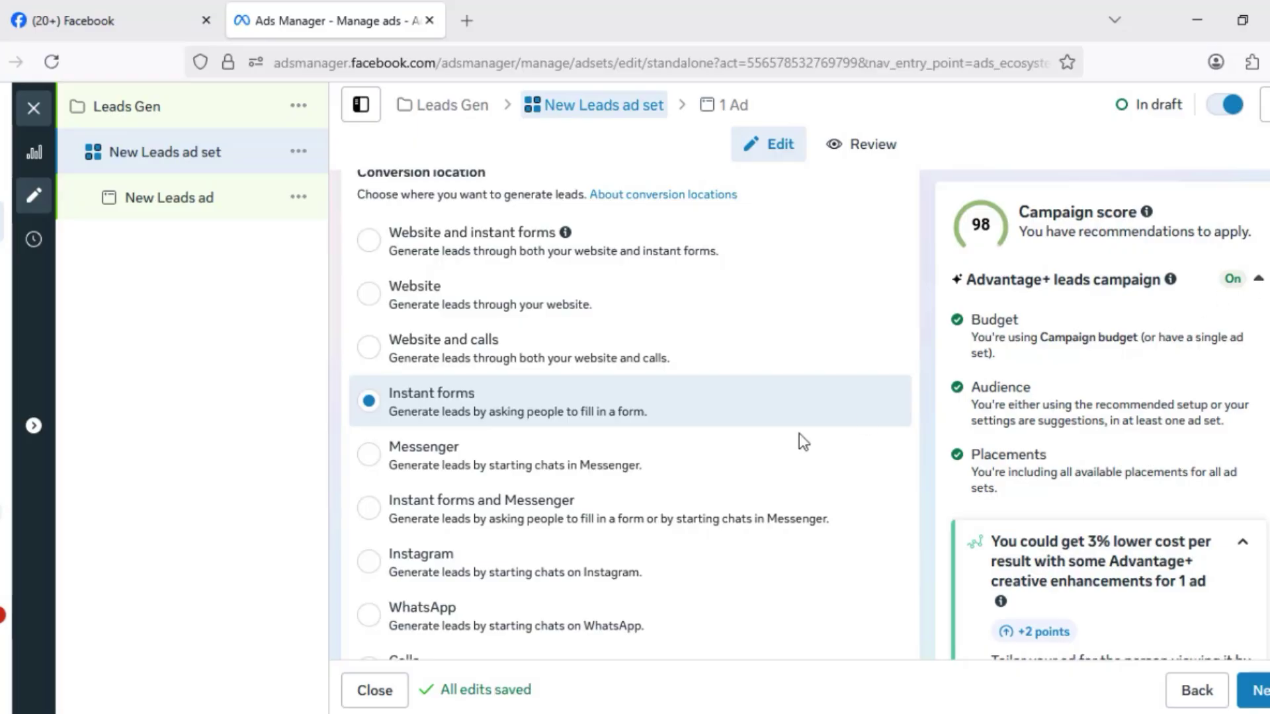
scroll(506, 416, "down", 8)
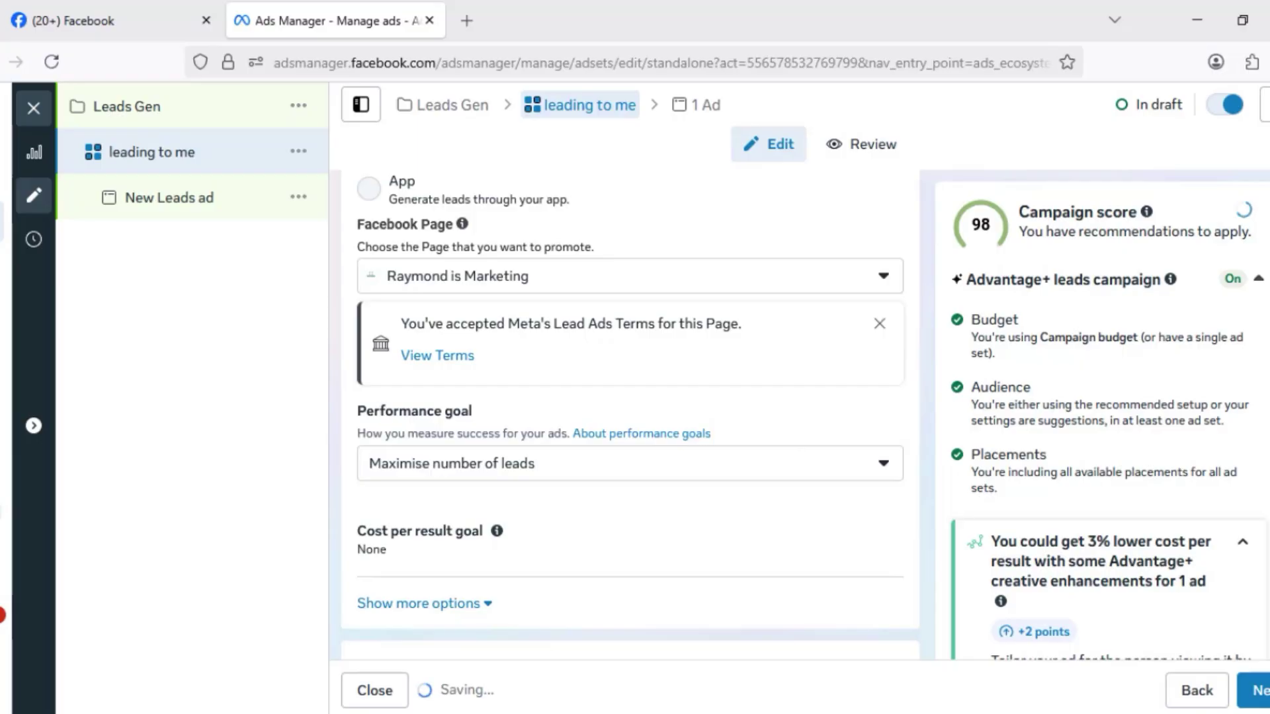
scroll(630, 414, "down", 3)
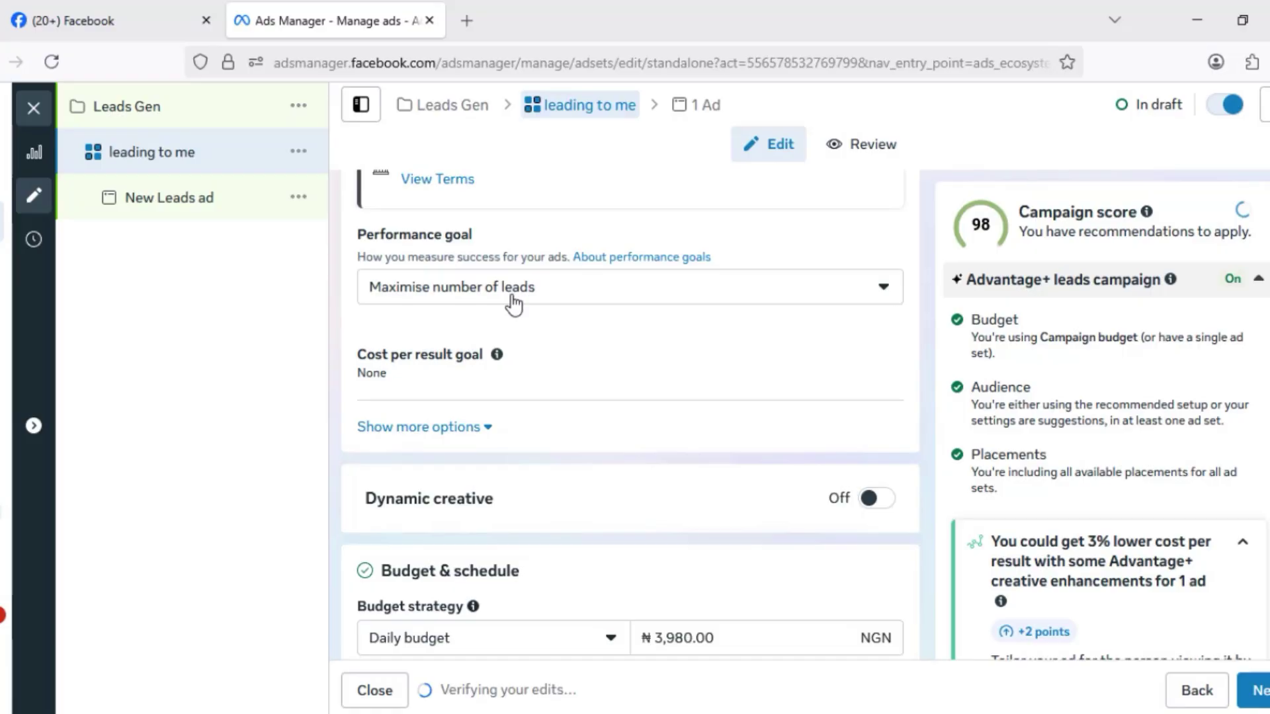
scroll(569, 456, "down", 3)
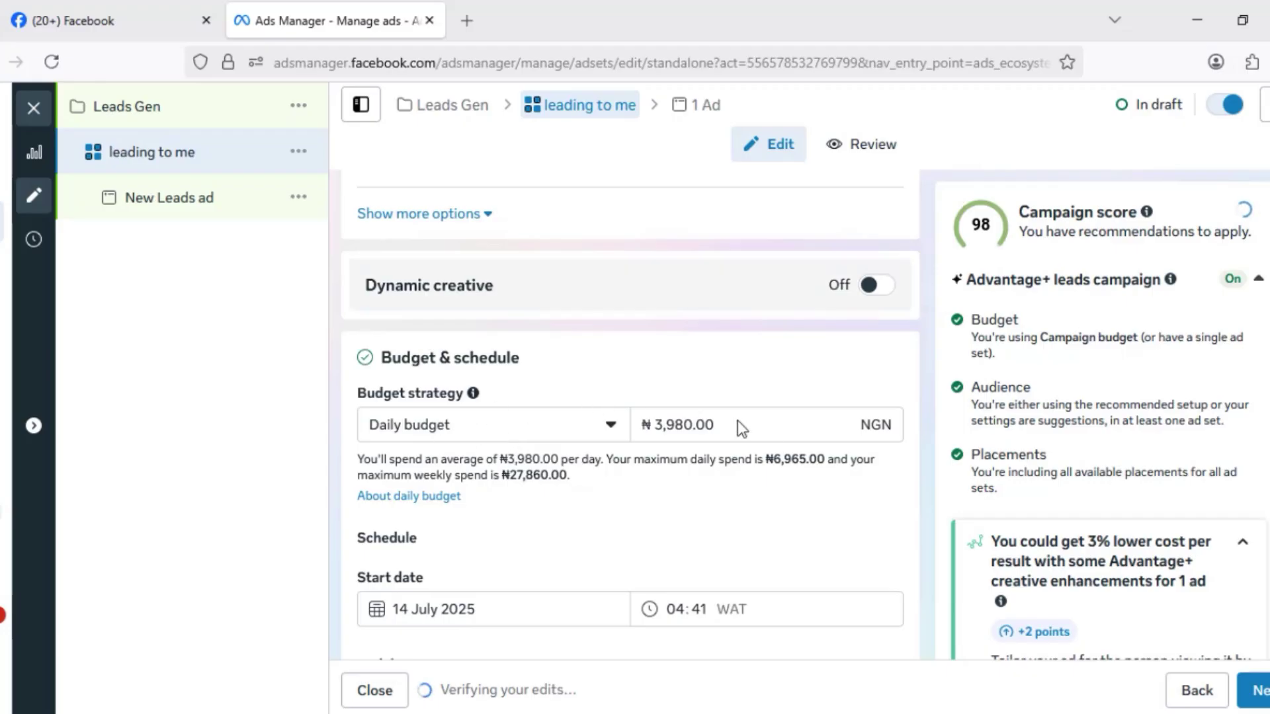
scroll(411, 243, "down", 4)
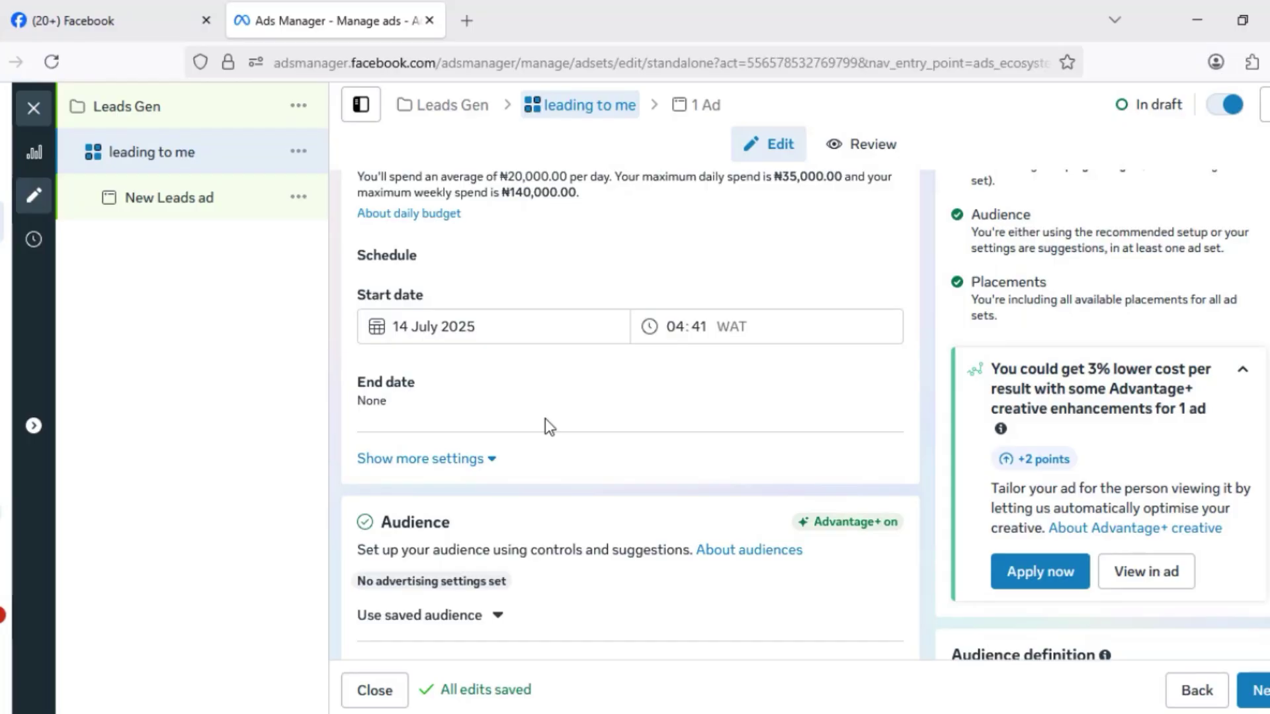
scroll(545, 424, "down", 5)
scroll(545, 423, "down", 3)
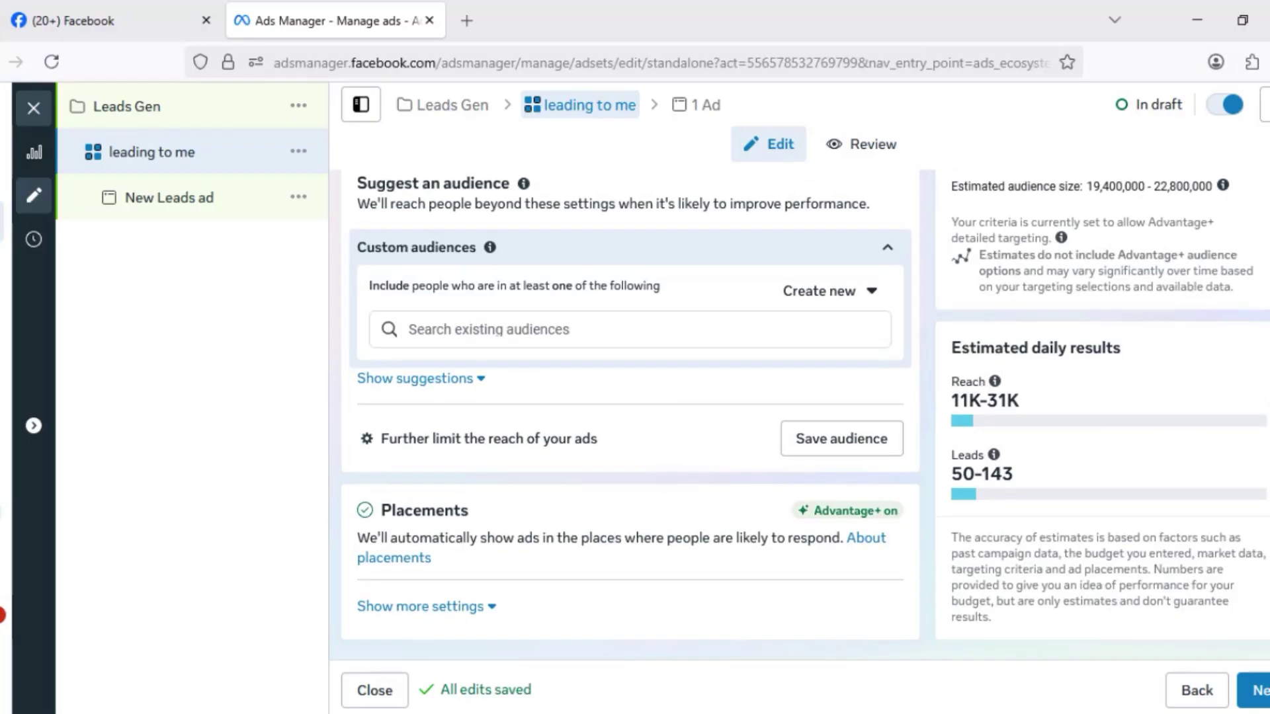
Rename the ad to 'New Leads' and toggle the Multi-advertiser ads option
left_click(1258, 698)
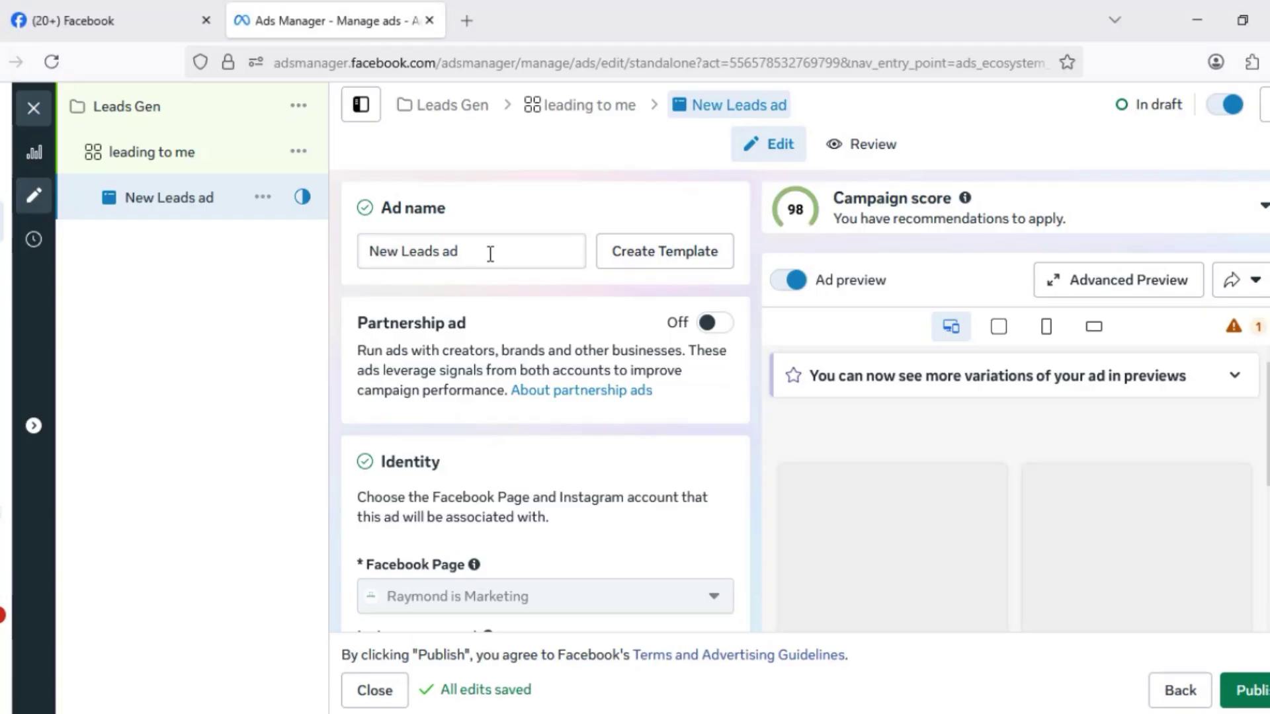
left_click(490, 254)
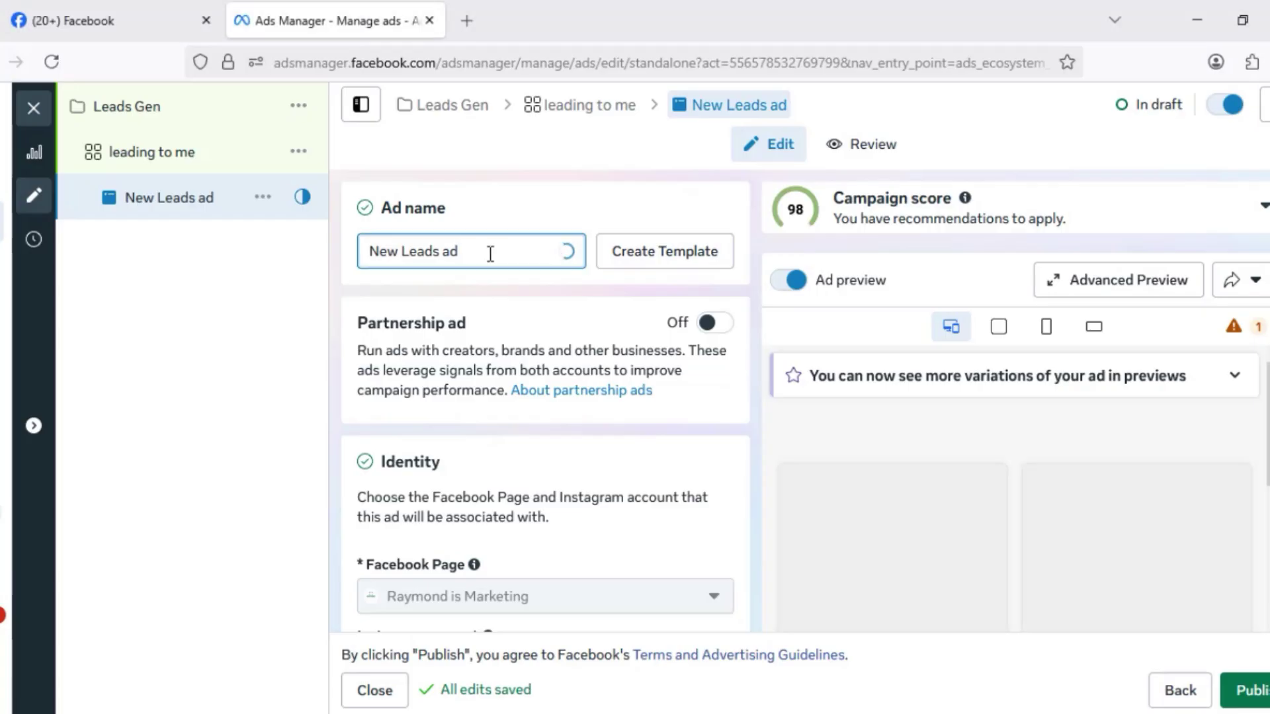
key("BackSpace")
key("BackSpace")
key("BackSpace")
scroll(490, 254, "down", 5)
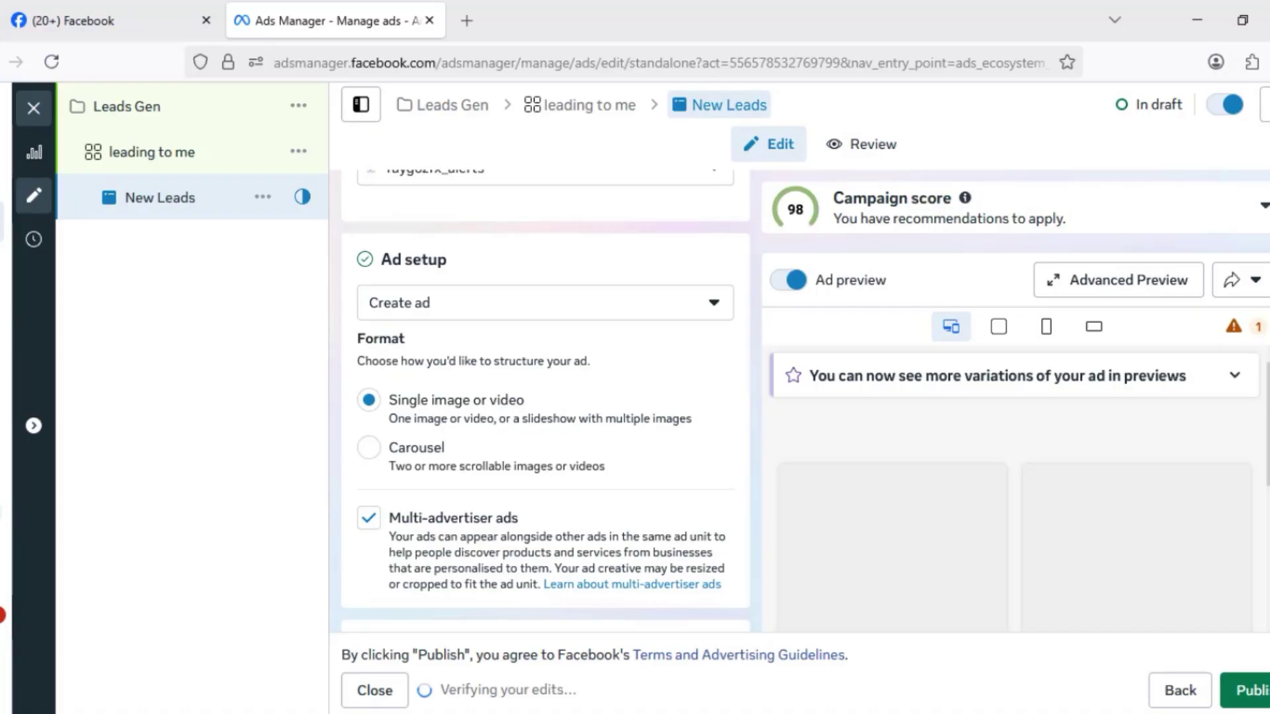
left_click(370, 520)
scroll(476, 501, "down", 5)
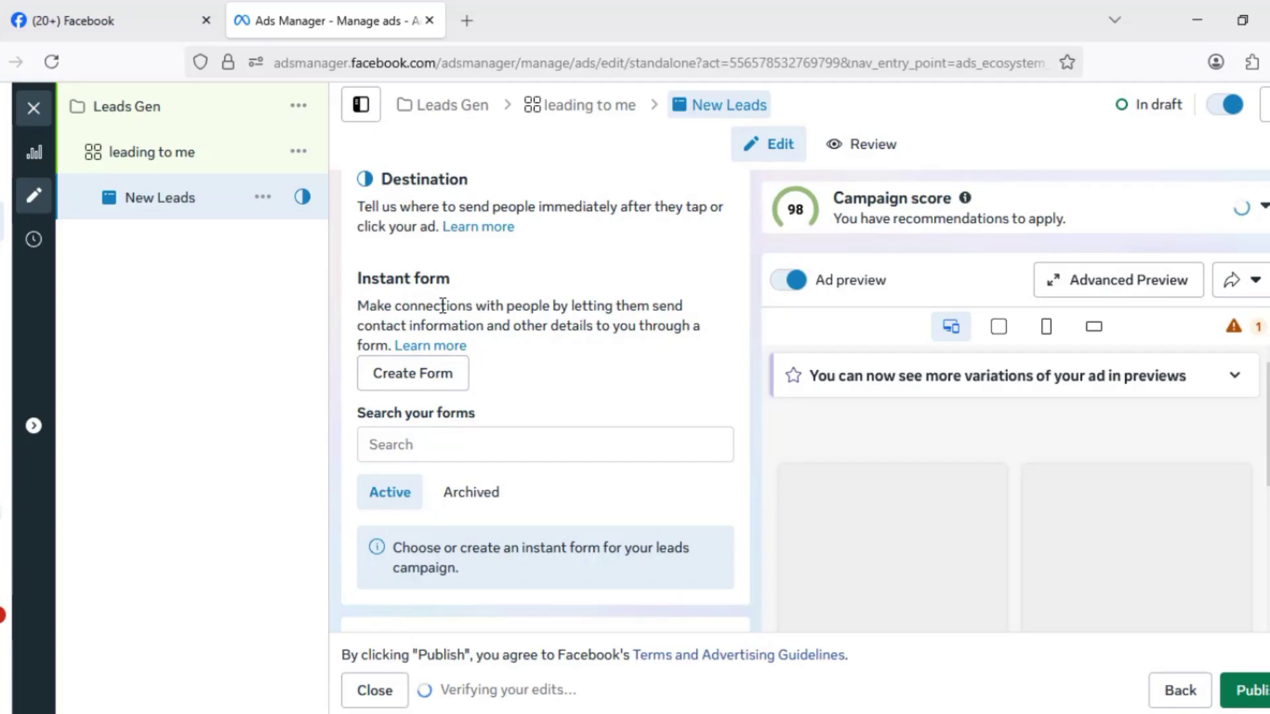
Create a new instant form named 'New Leads on WhatsApp' and advance to the intro
left_click(429, 390)
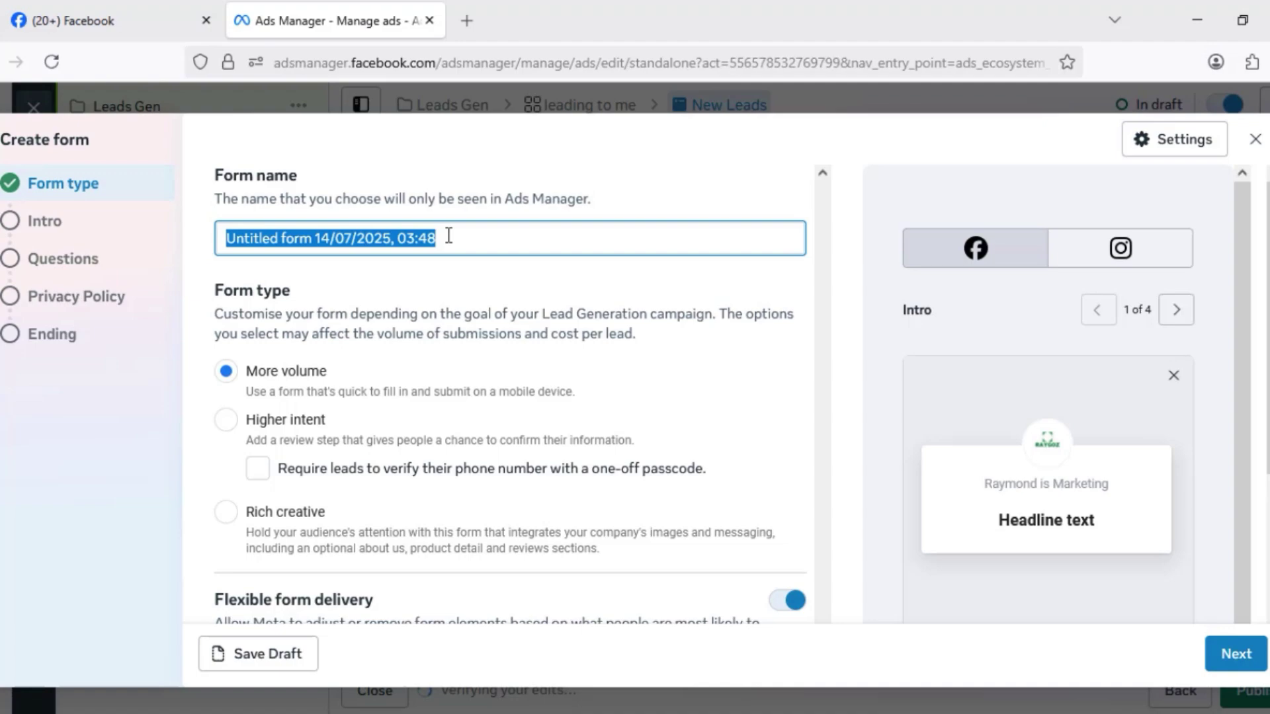
type("New Leads on WhatsApp")
scroll(503, 397, "down", 1)
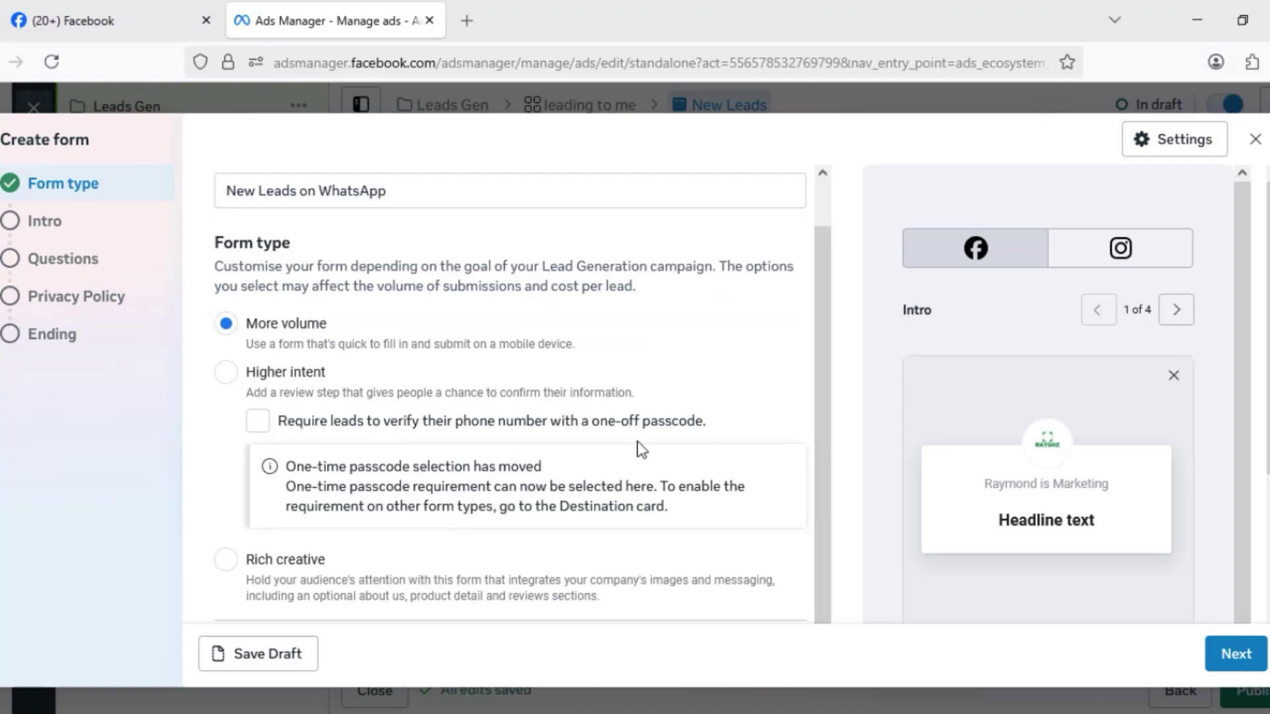
scroll(985, 422, "down", 2)
left_click(1234, 665)
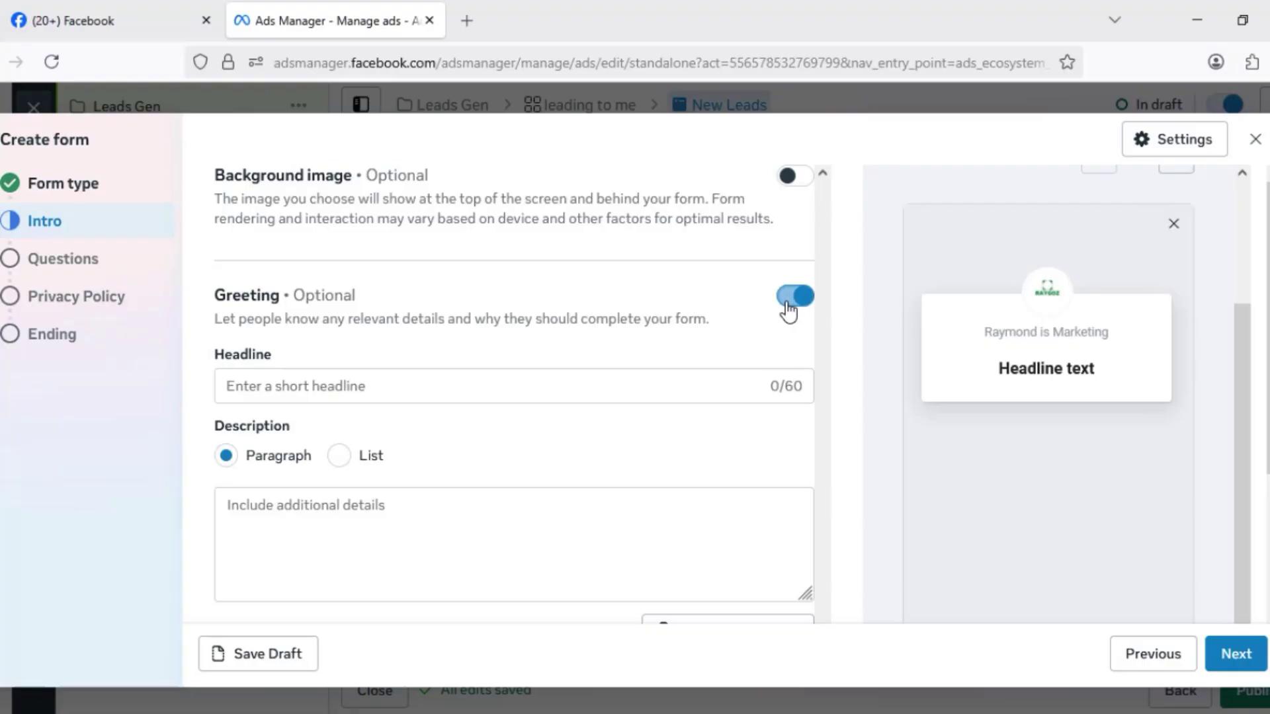
Turn off the intro greeting and continue to the Questions step
left_click(791, 301)
left_click(1232, 674)
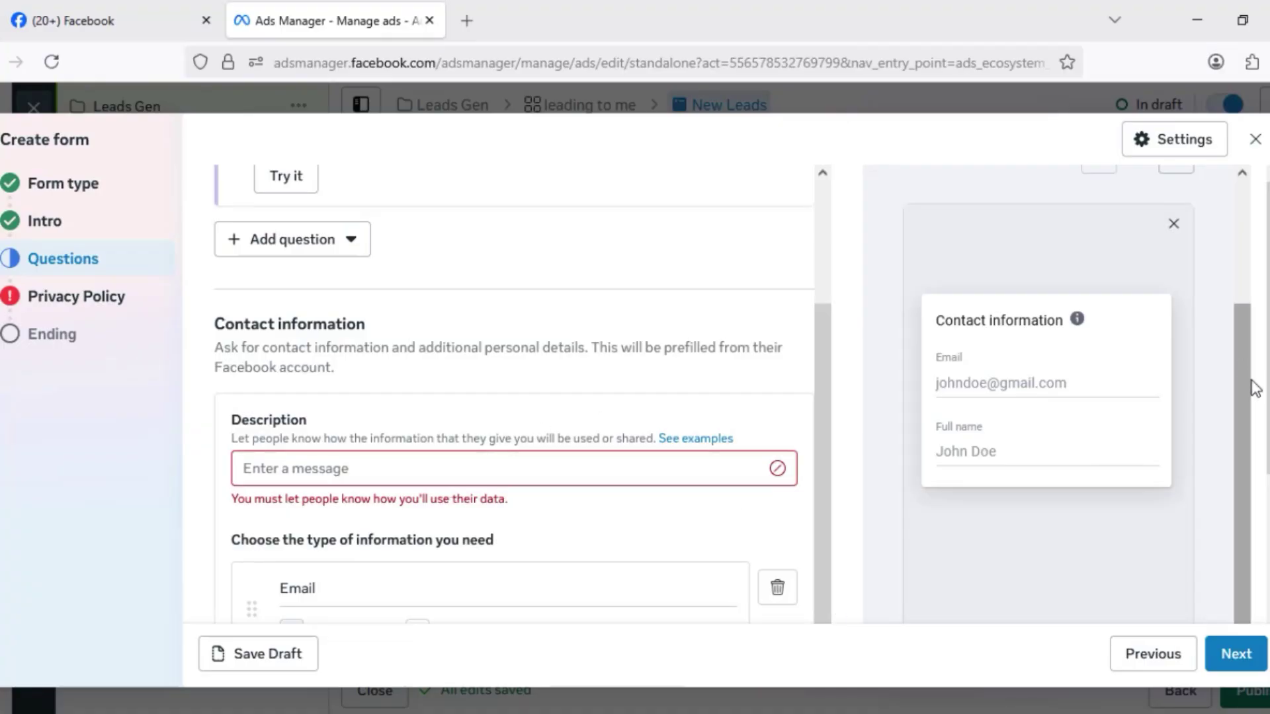
scroll(661, 396, "down", 2)
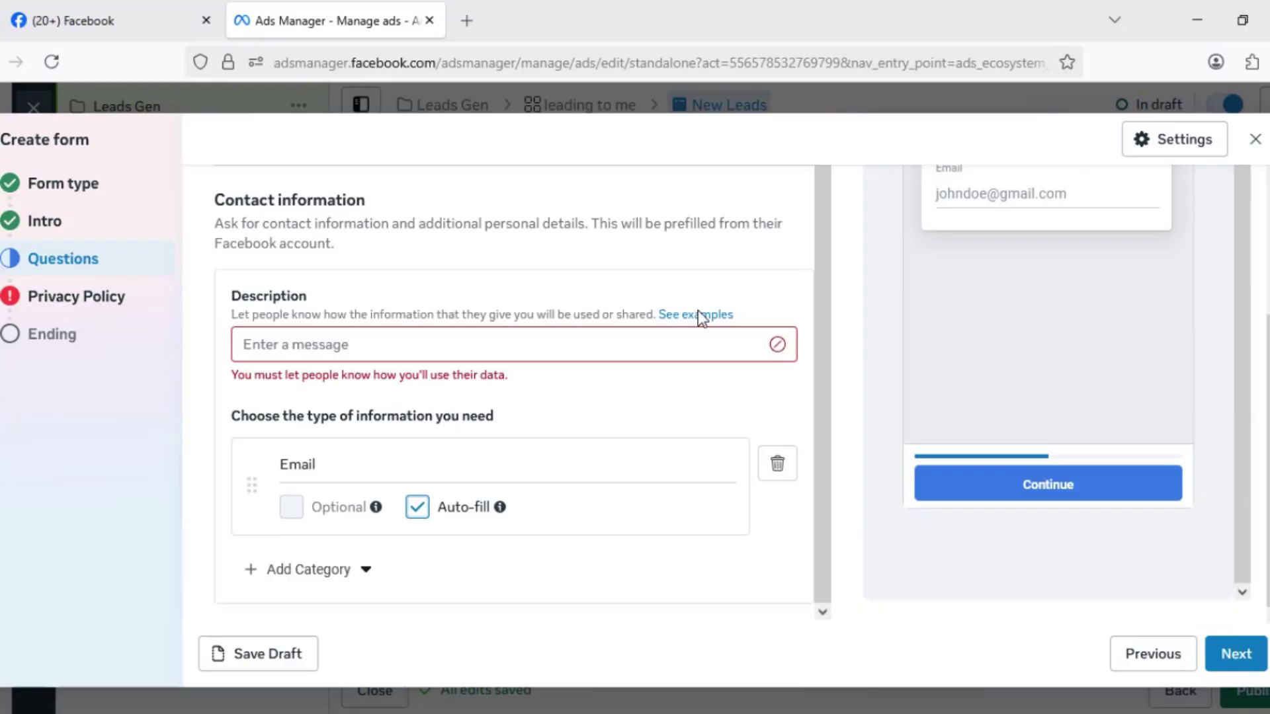
Consult the Help Centre's example privacy notices for lead ads, then return to the form
left_click(702, 319)
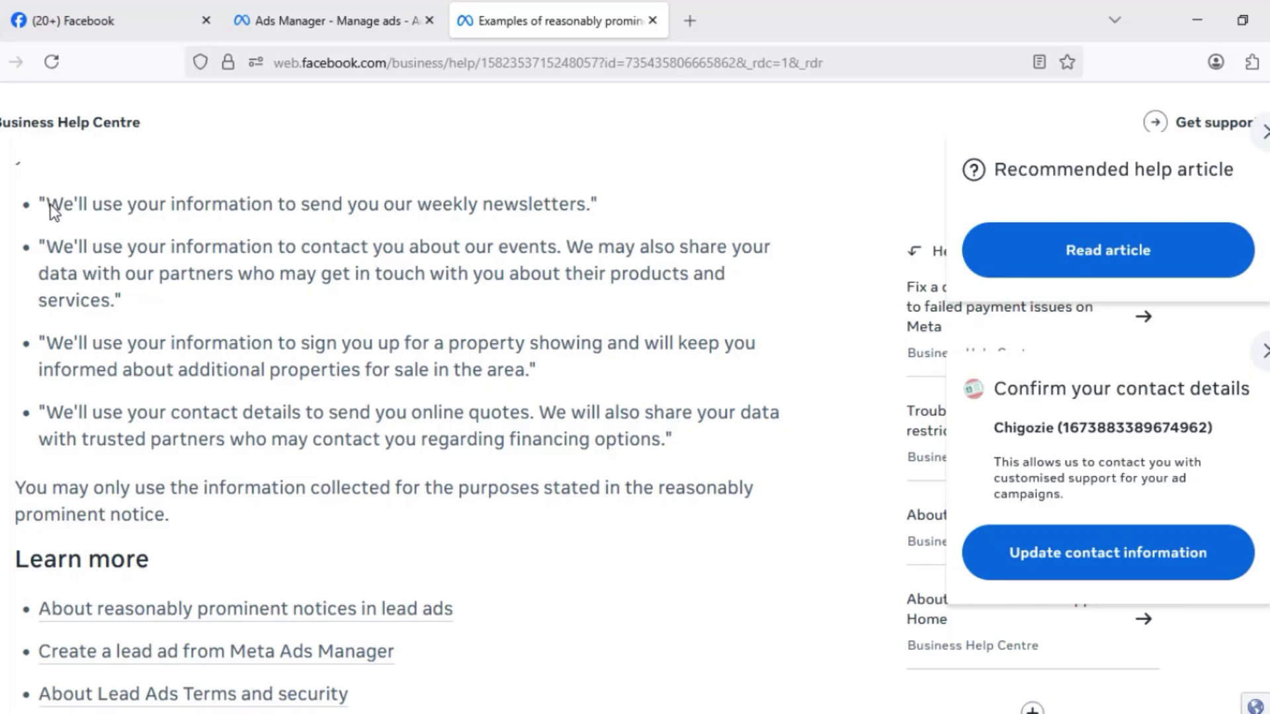
key("ctrl+Page_Up")
Add a First name question from User information and go to the privacy policy link field
left_click(276, 575)
mouse_move(322, 436)
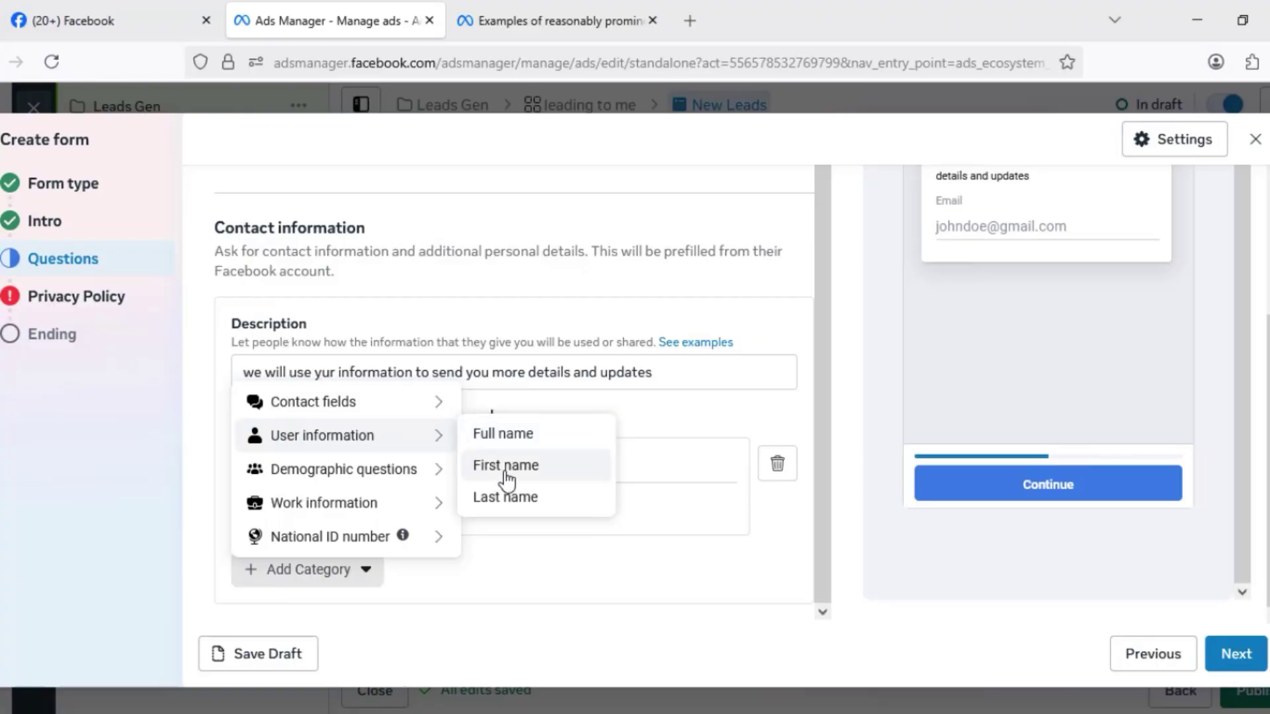
left_click(505, 466)
left_click(1246, 657)
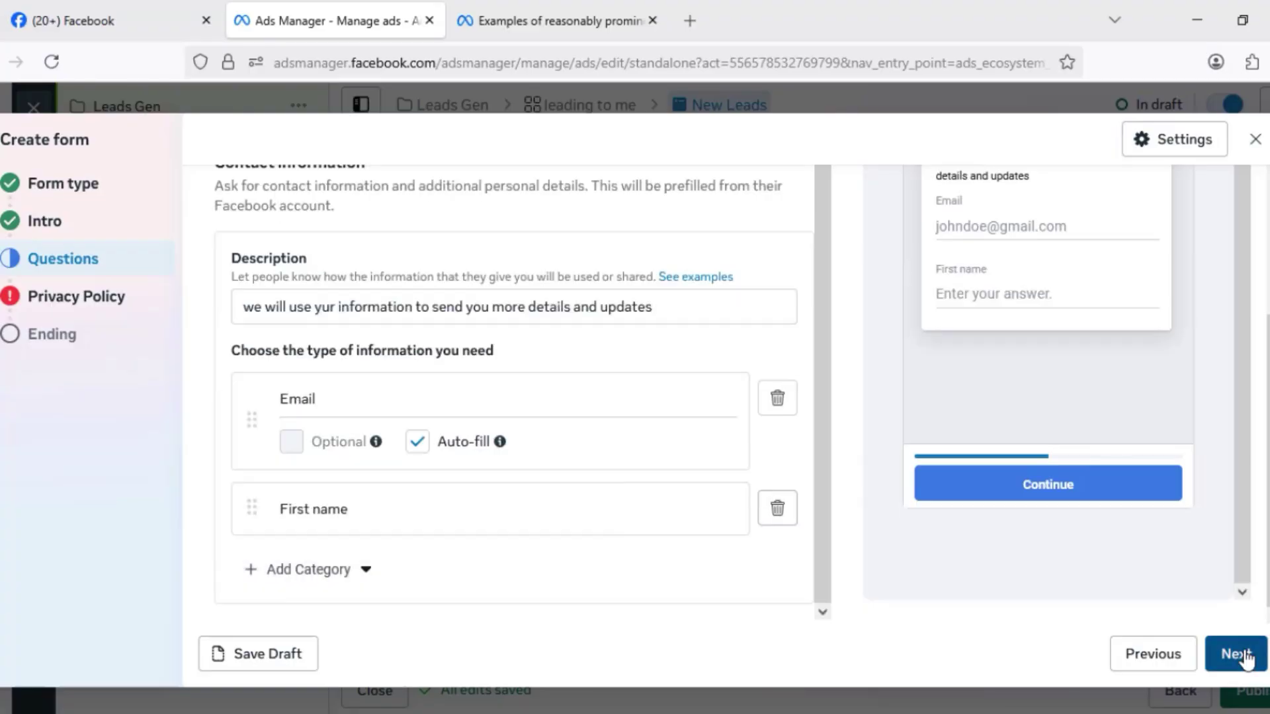
left_click(1246, 657)
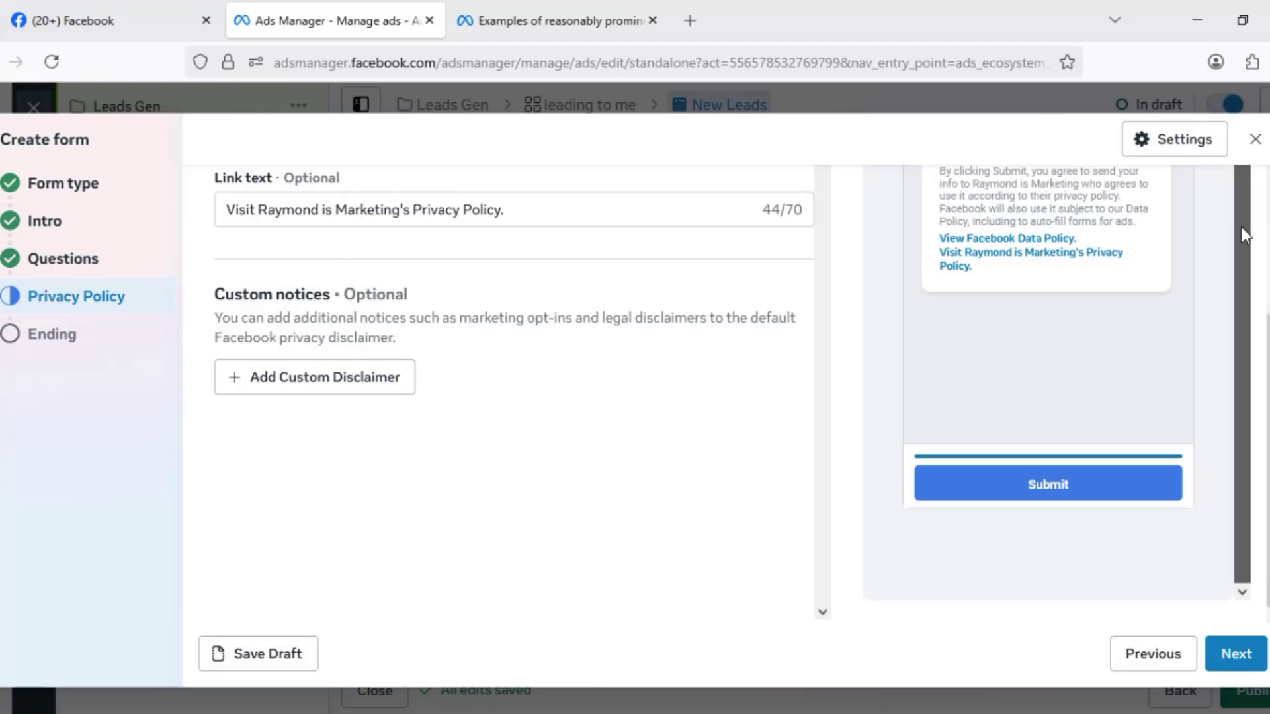
scroll(502, 396, "up", 3)
left_click(283, 306)
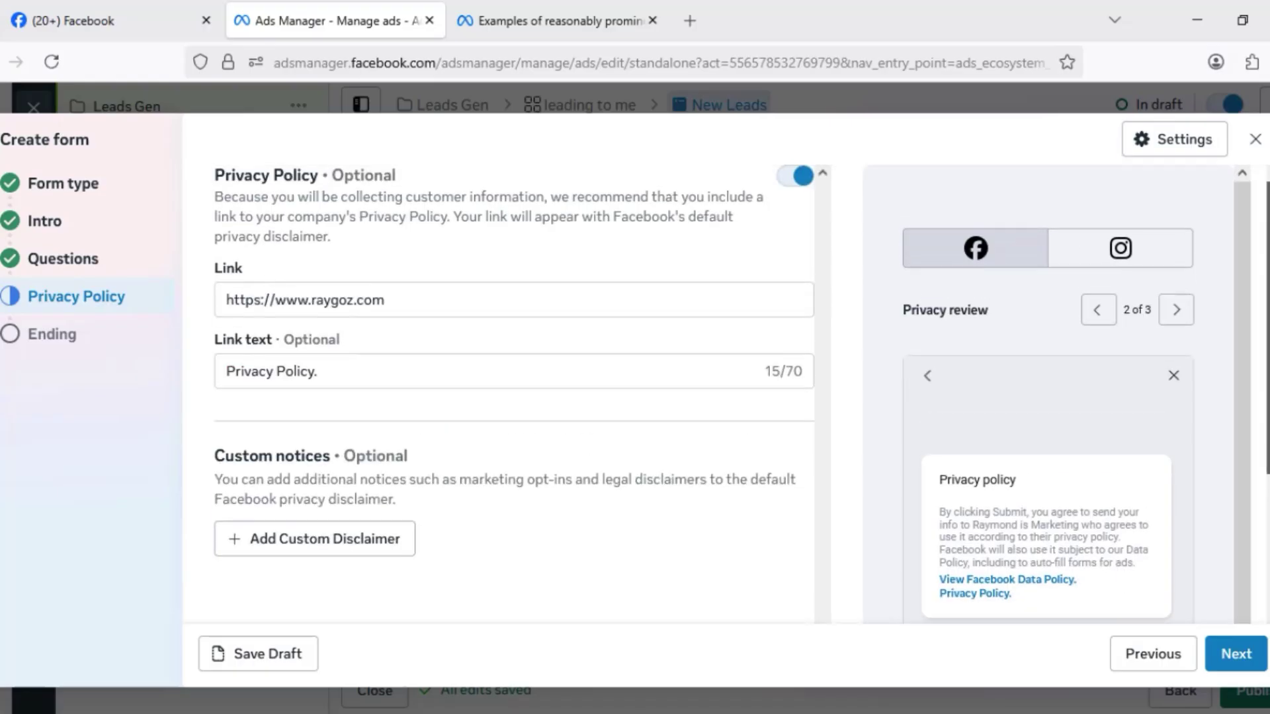
left_click(1233, 662)
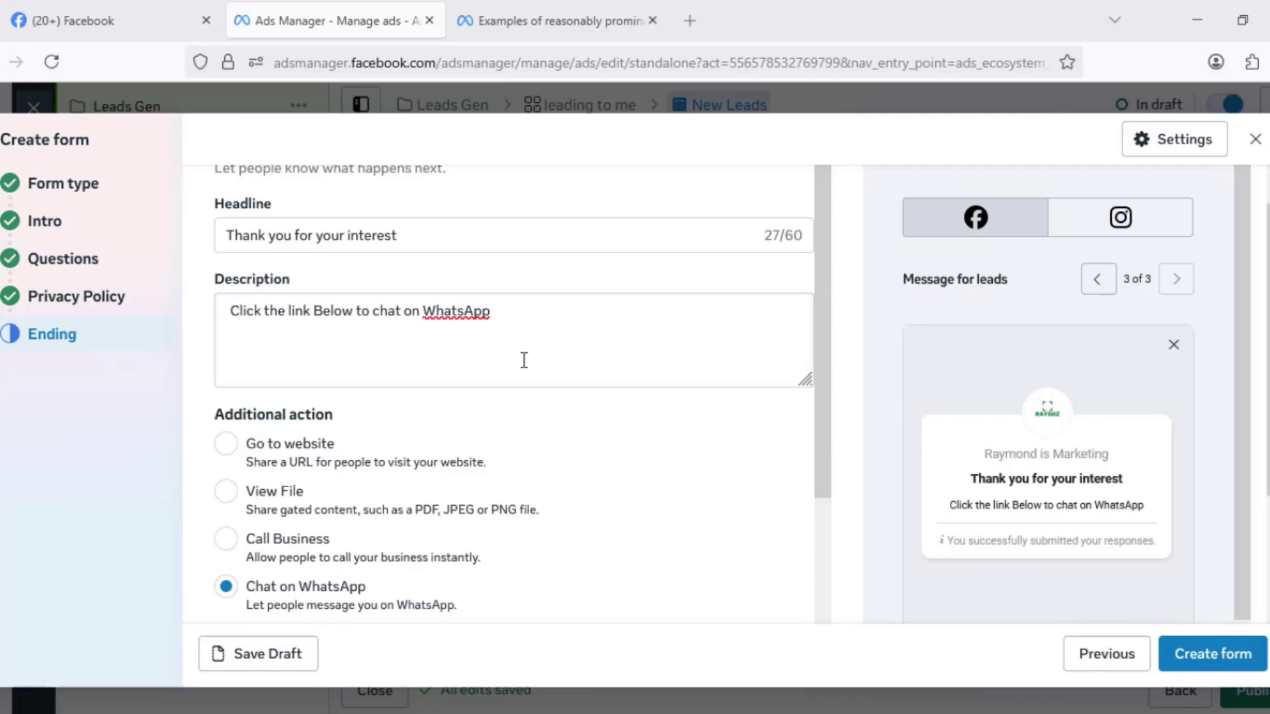
scroll(821, 423, "down", 2)
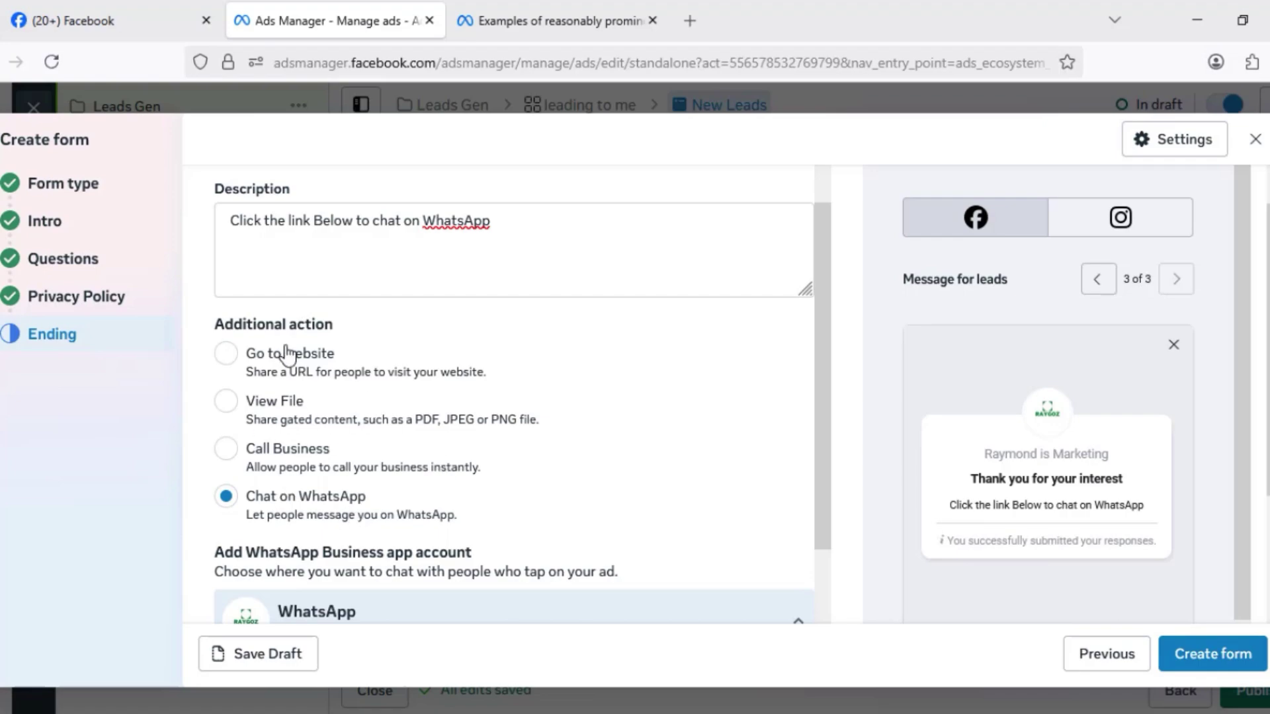
left_click(226, 355)
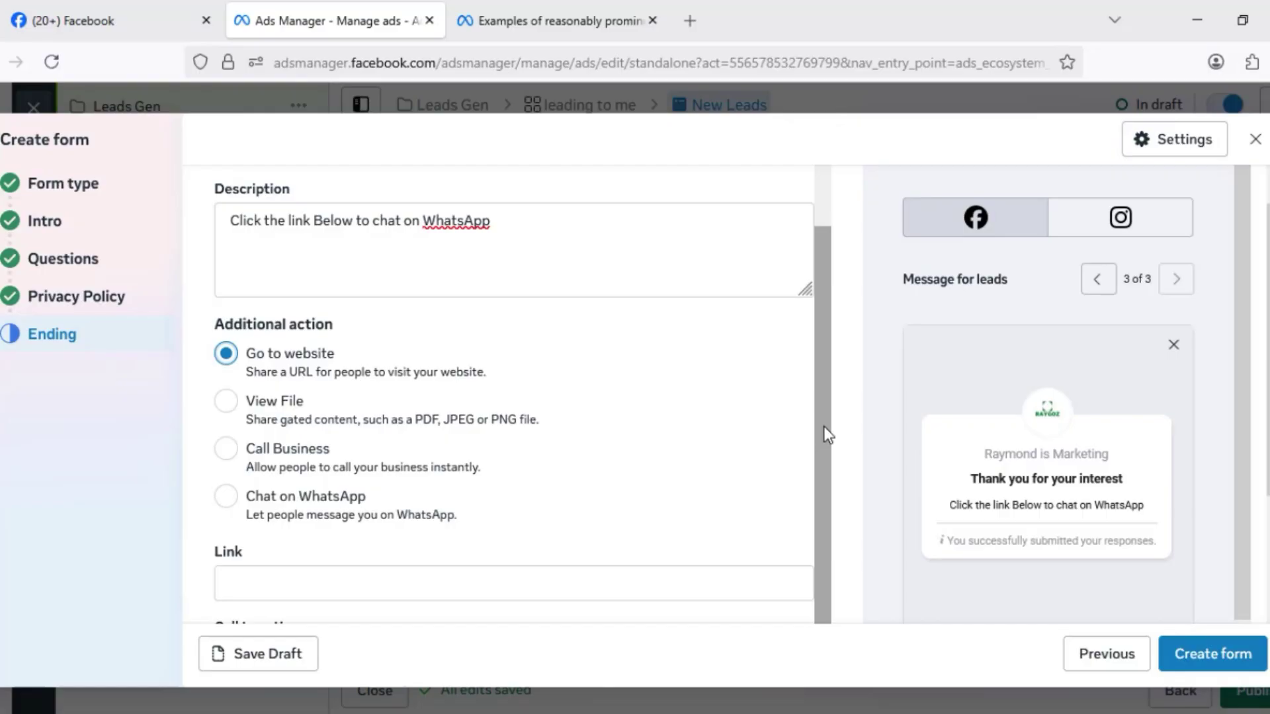
scroll(823, 426, "down", 1)
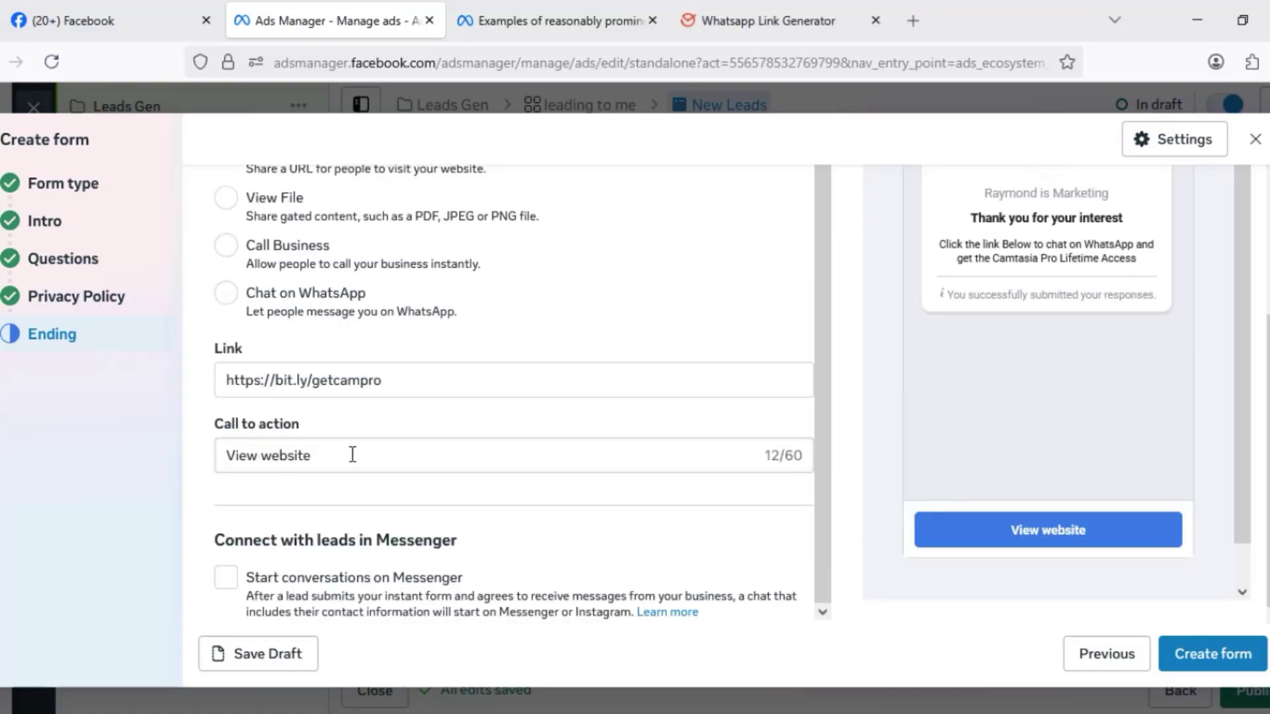
left_click(349, 455)
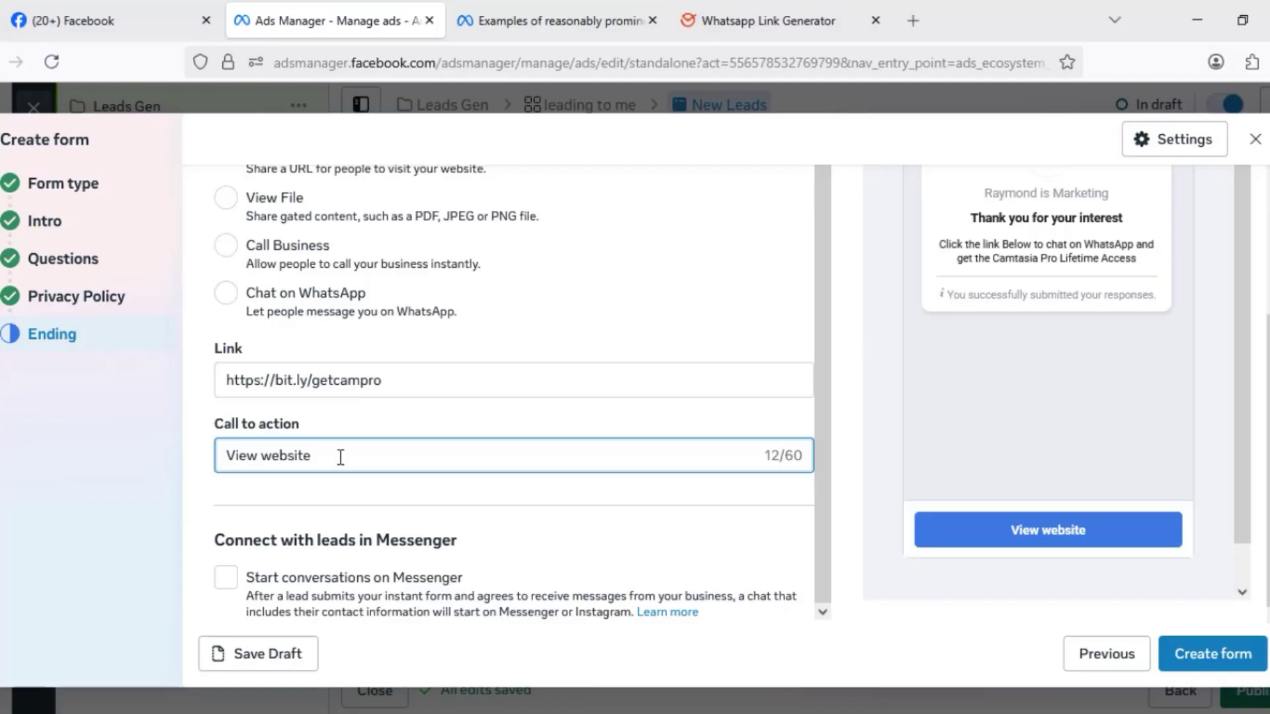
key("BackSpace")
key("BackSpace")
key("BackSpace")
key("BackSpace")
key("BackSpace")
key("BackSpace")
key("BackSpace")
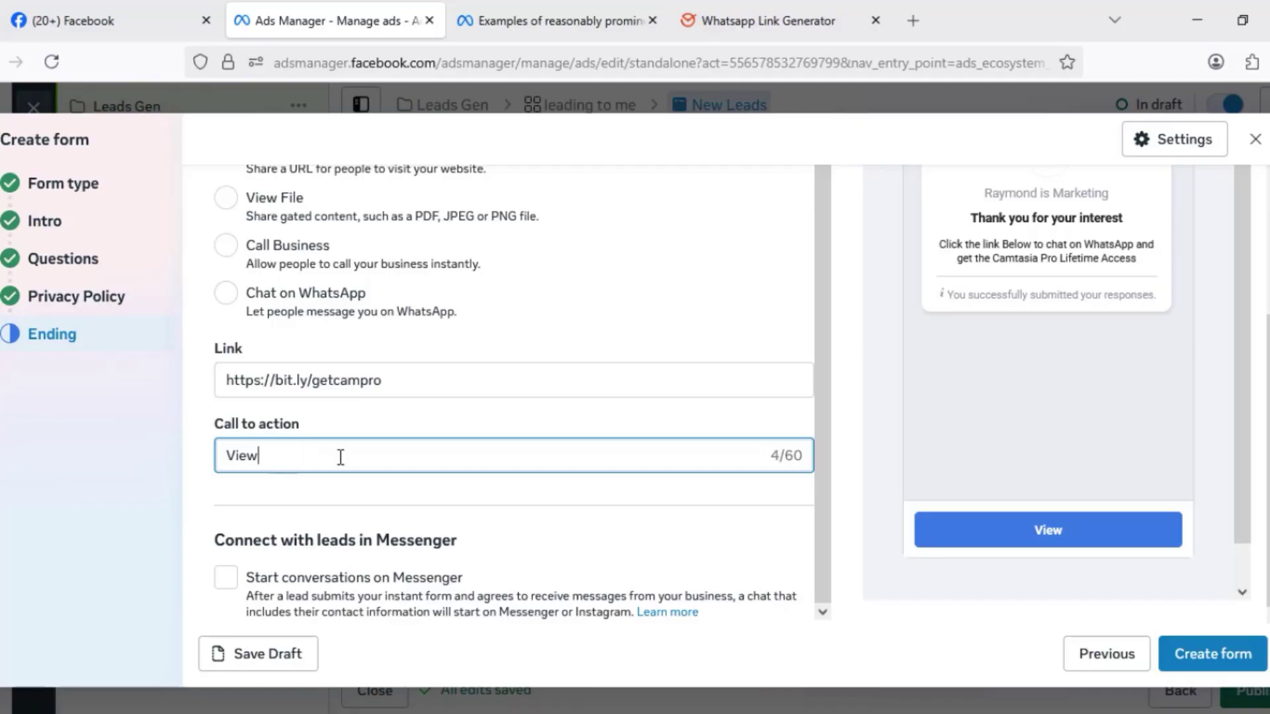
key("BackSpace")
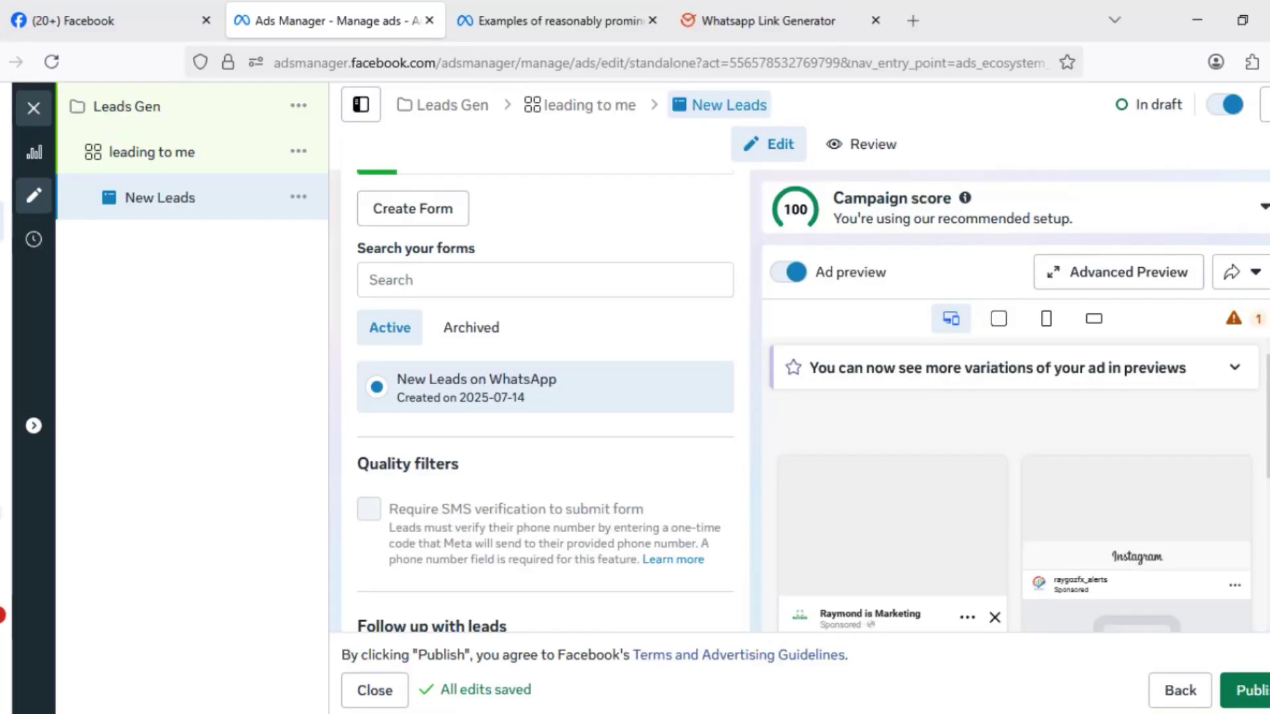
scroll(546, 397, "down", 4)
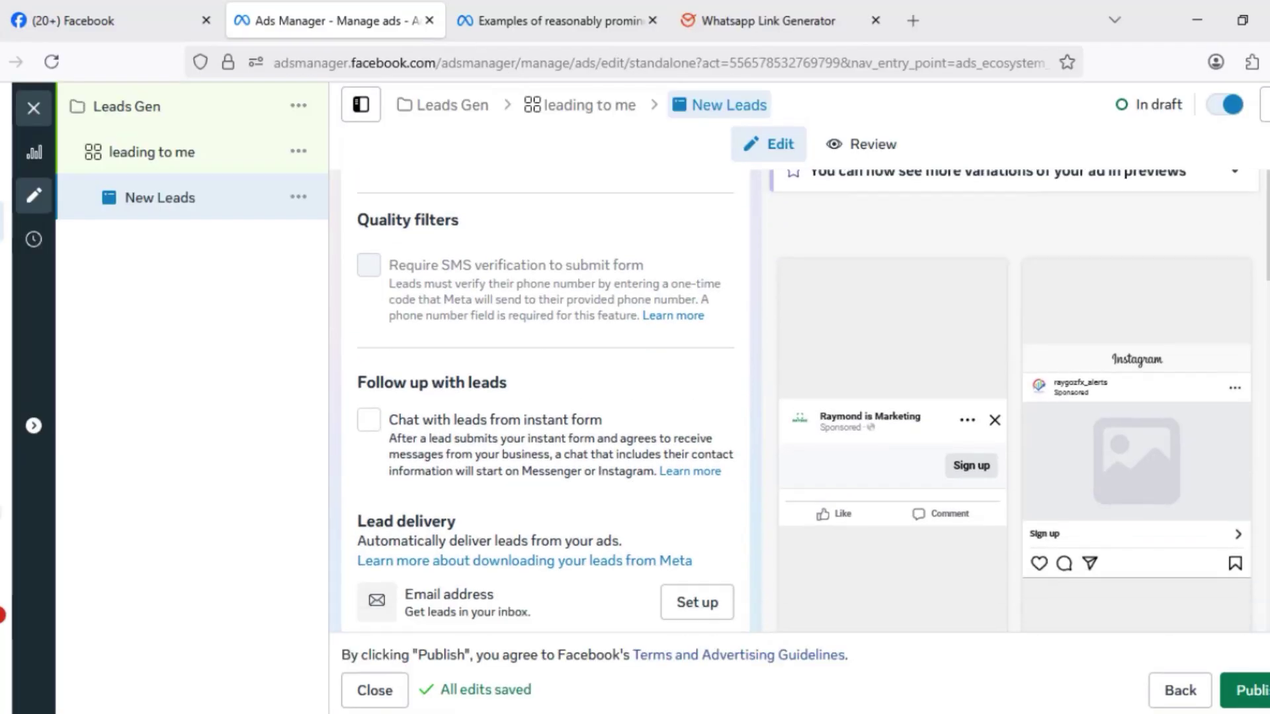
scroll(1153, 514, "down", 2)
scroll(1152, 514, "down", 2)
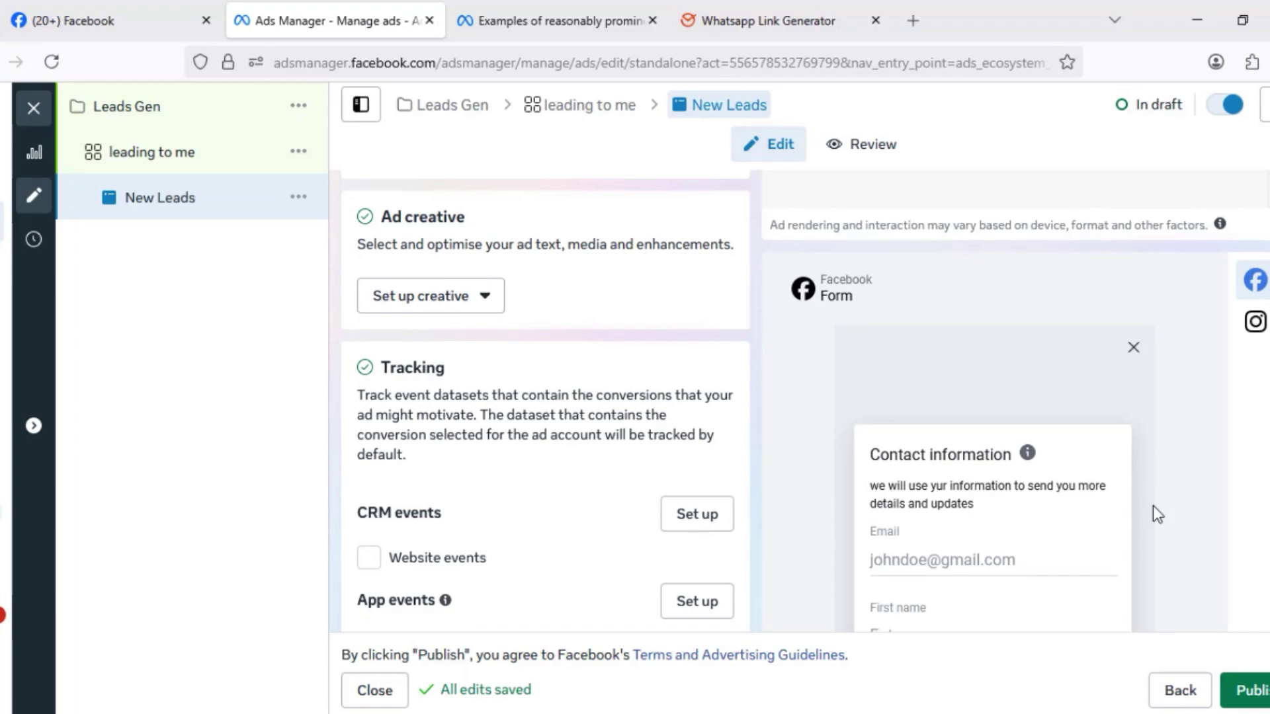
left_click(424, 306)
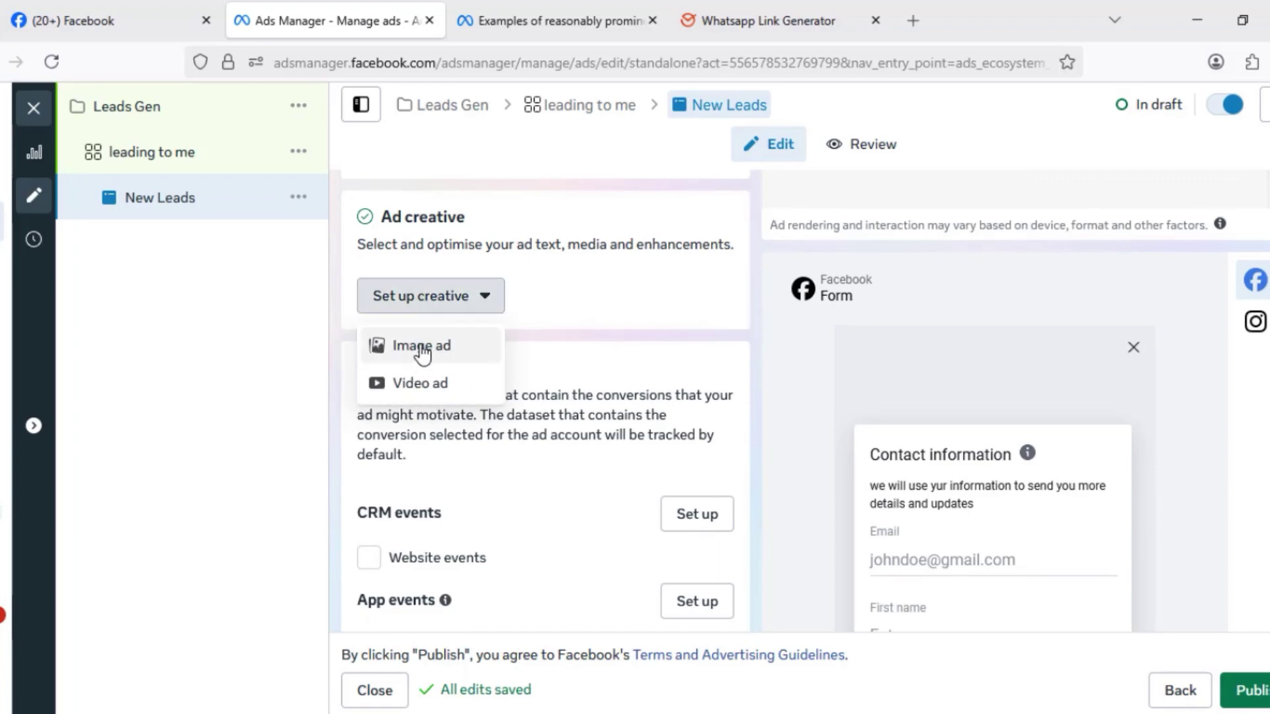
scroll(378, 215, "down", 3)
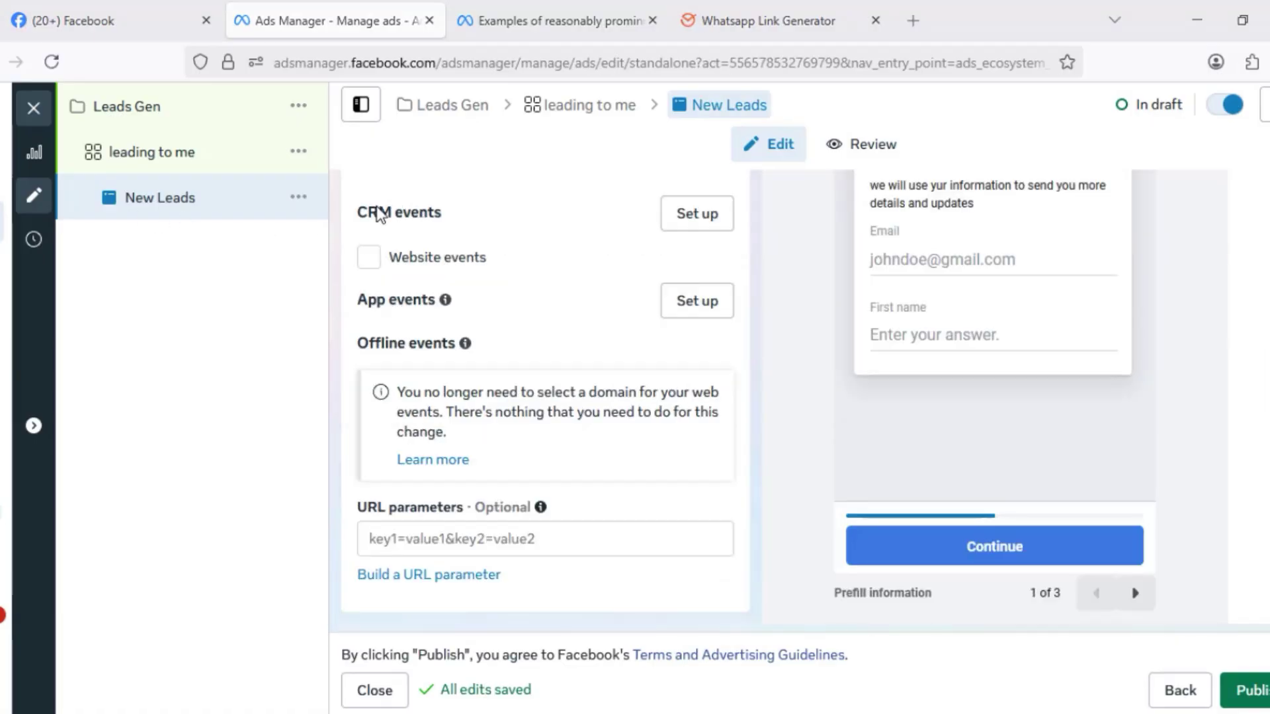